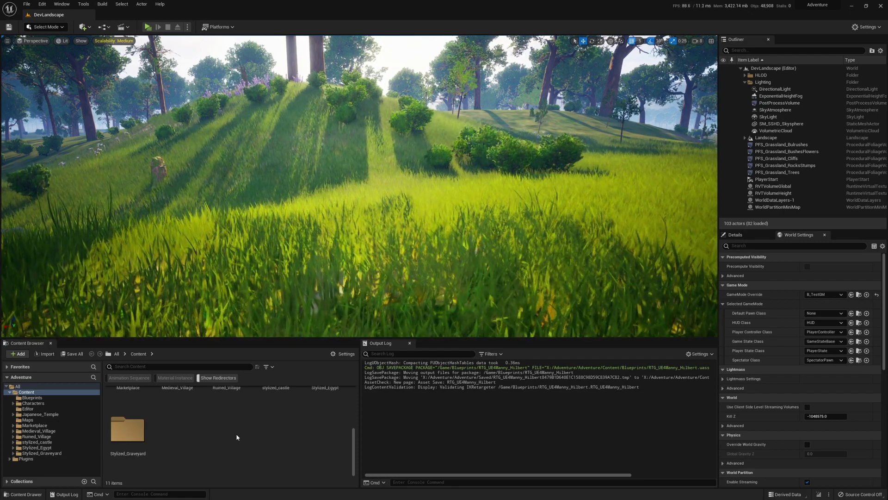
Browse the Hilbert character's assets, then return to the top-level Content folder.
double_click(55, 404)
double_click(45, 410)
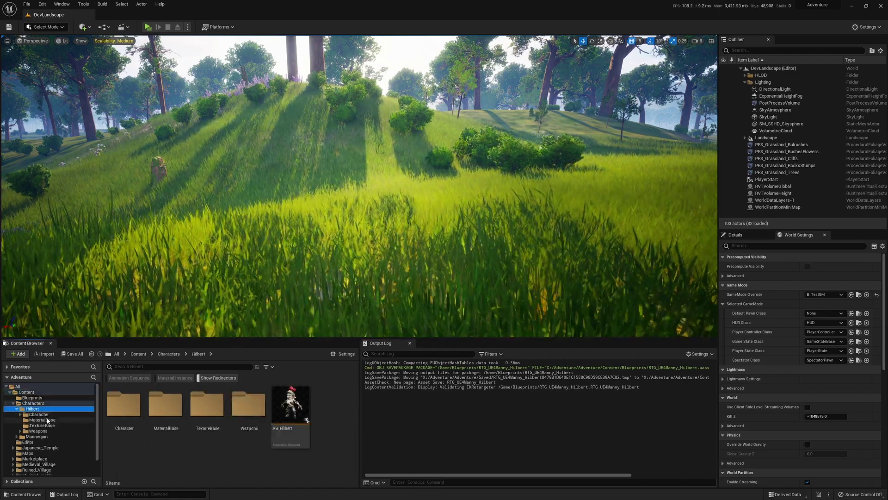
click(41, 414)
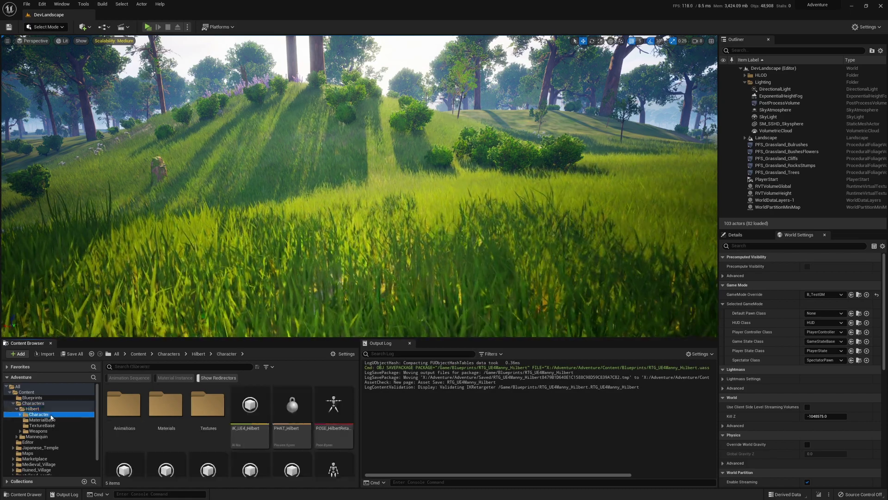
scroll(286, 453, down, 2)
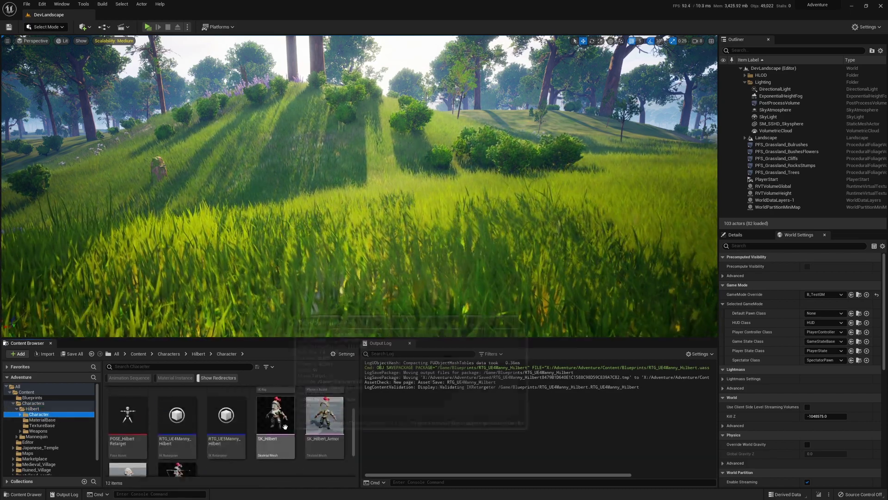
mouse_move(289, 412)
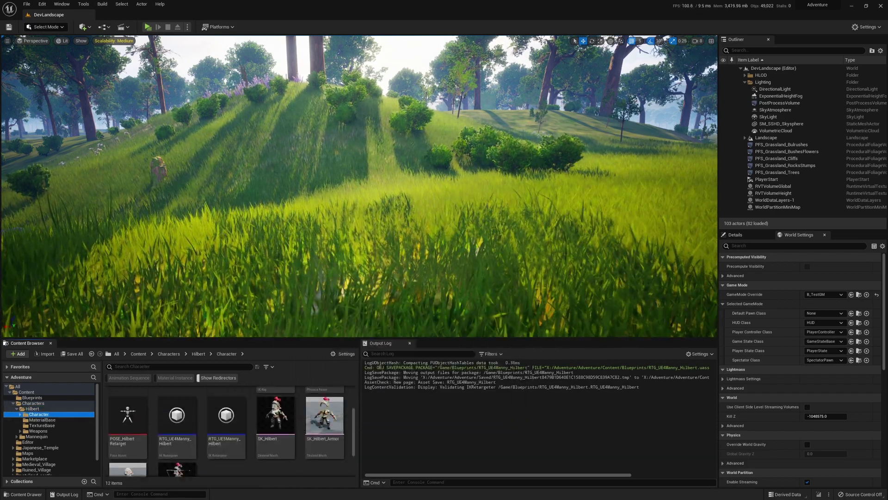
double_click(31, 403)
click(27, 392)
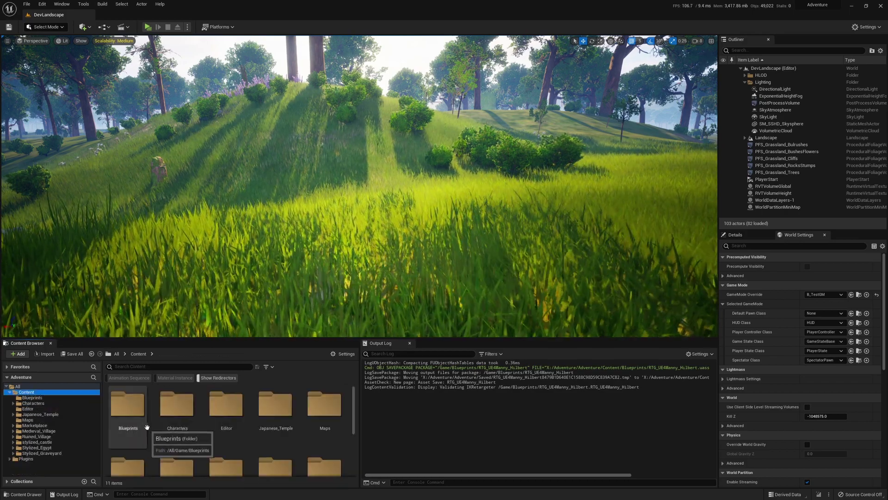
Copy IK_UE4_MoveIt from Plugins > MoveIt! Content > Models > Character > Mesh into Content.
scroll(151, 432, down, 2)
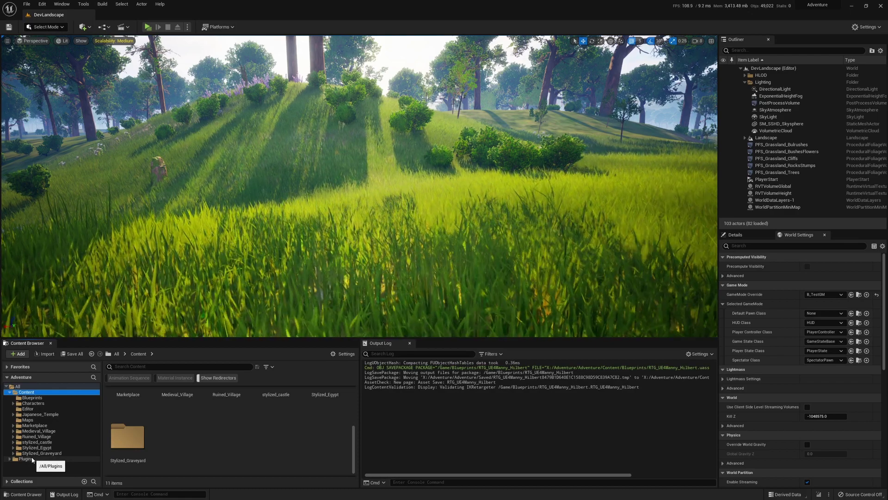
double_click(56, 458)
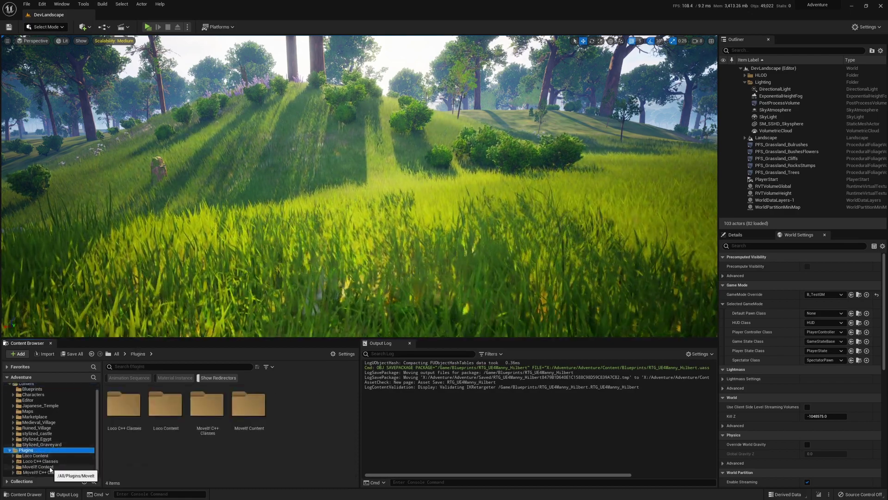
double_click(50, 474)
scroll(59, 444, down, 3)
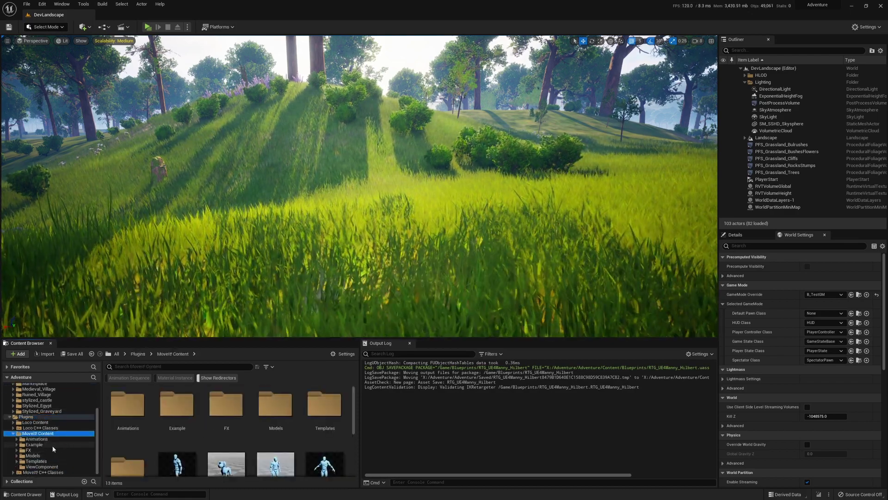
double_click(47, 455)
double_click(38, 460)
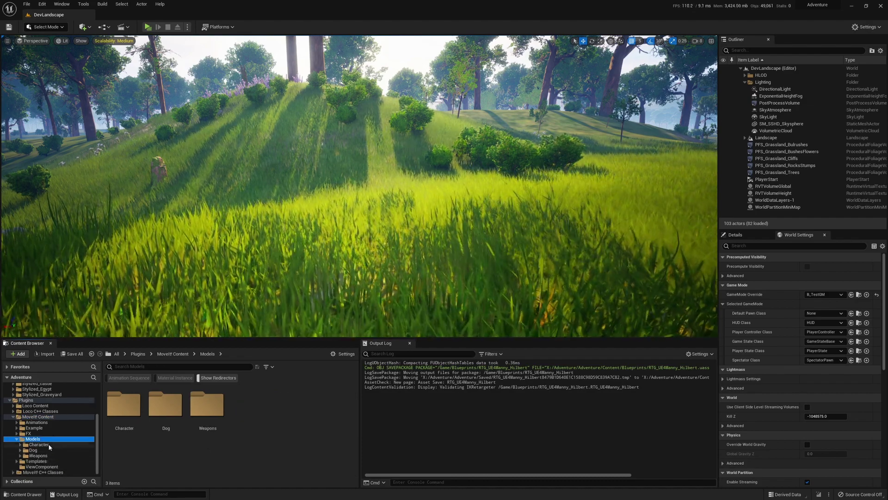
click(38, 456)
scroll(56, 419, up, 5)
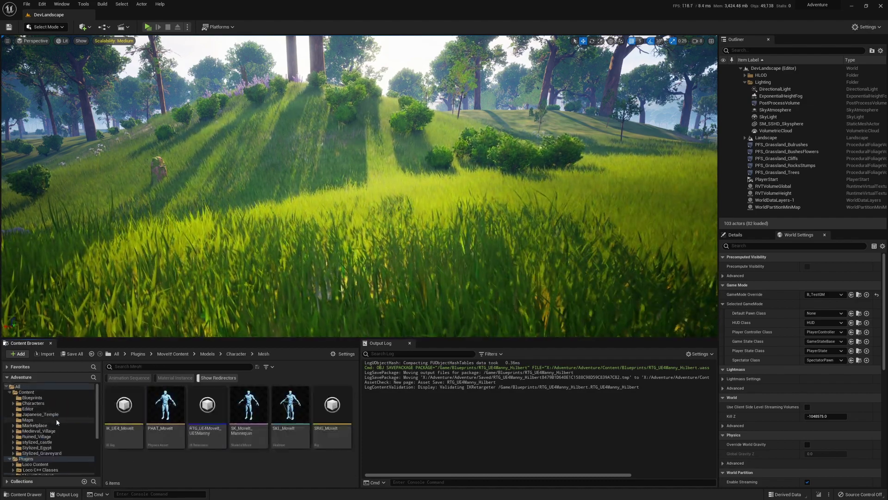
drag(123, 415, 27, 392)
click(54, 414)
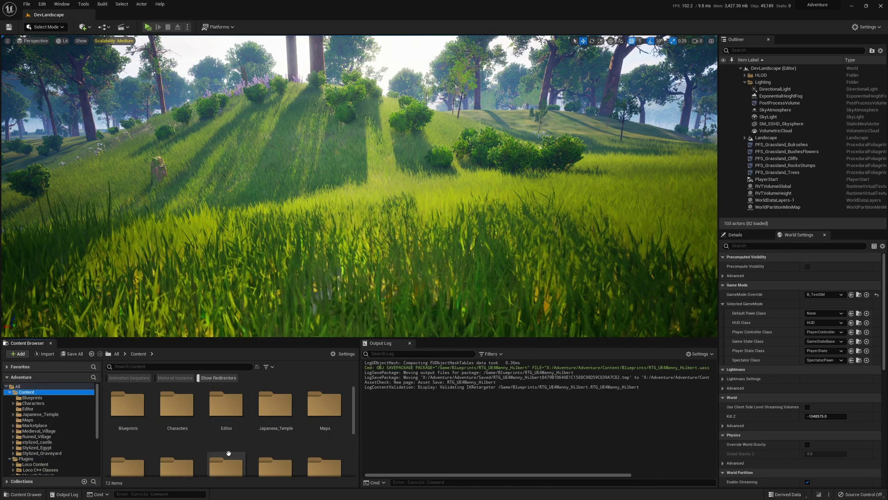
Using Bulk Edit via Property Matrix, set IK_UE4_MoveIt's Preview Skeletal Mesh to SK_Hilbert.
double_click(177, 431)
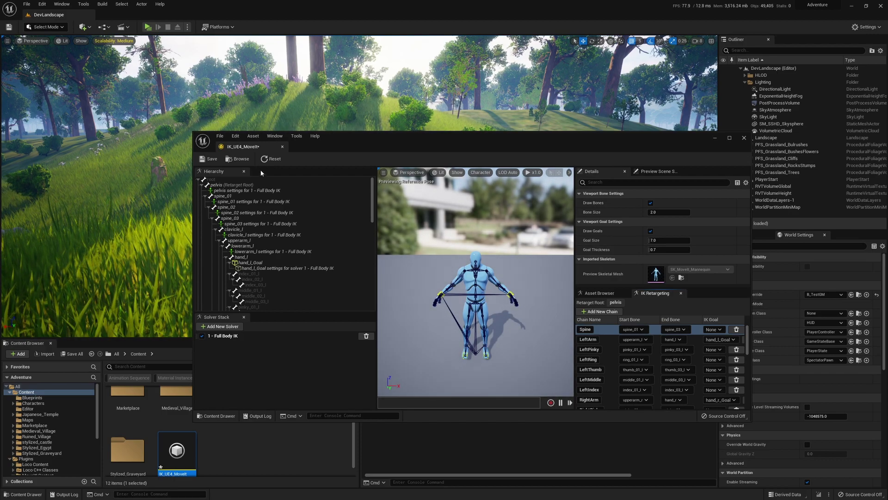
click(282, 147)
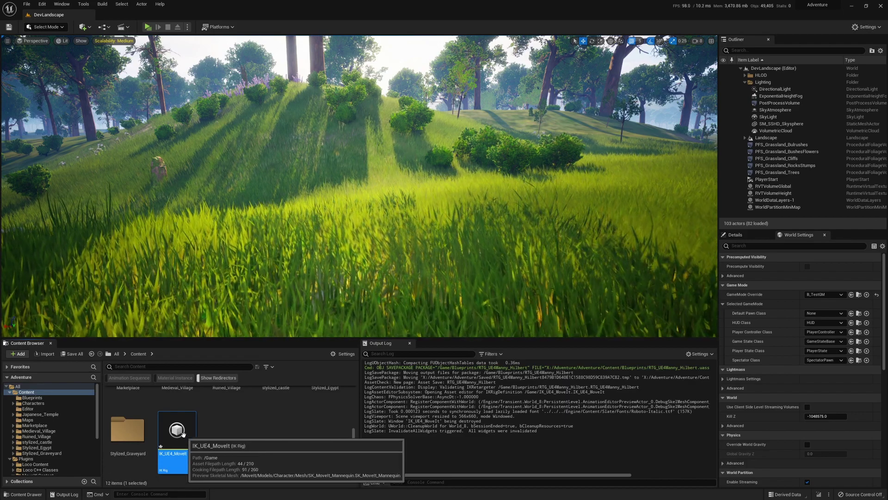
right_click(186, 430)
mouse_move(279, 332)
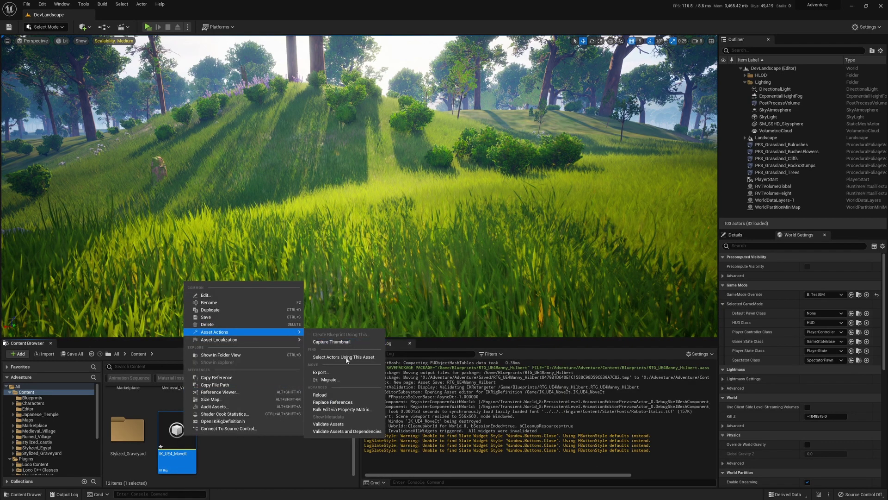
click(340, 410)
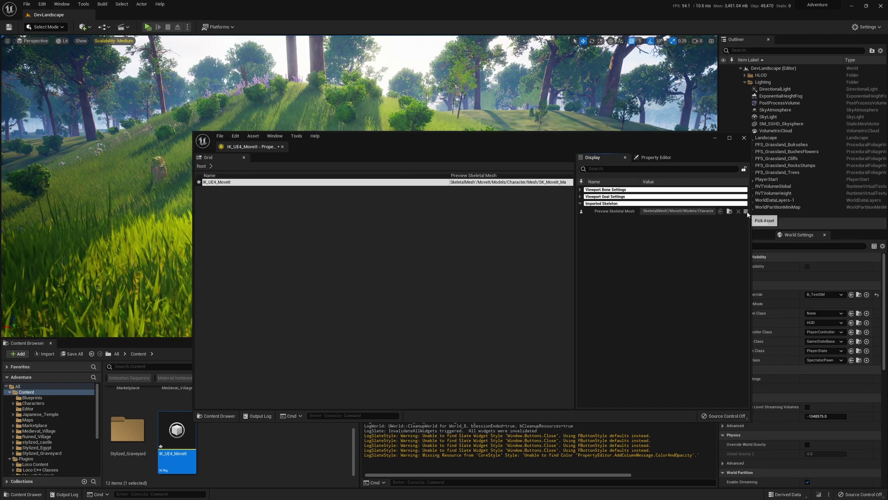
click(746, 211)
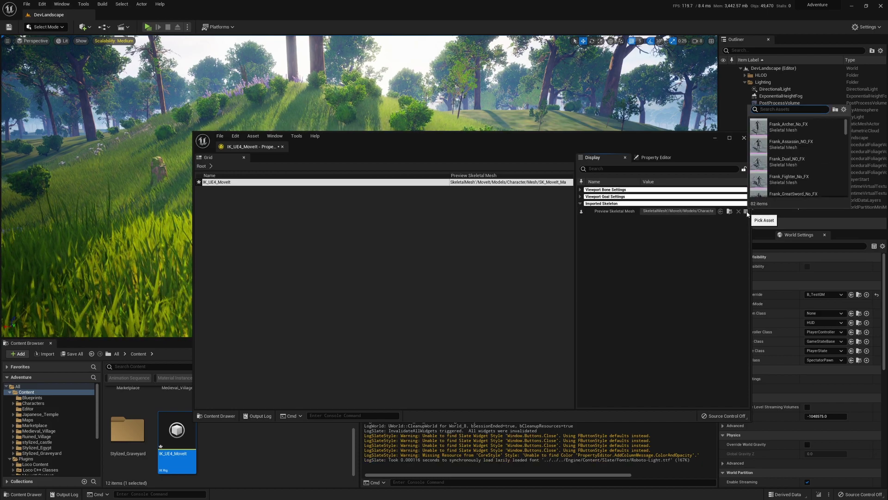
text(hilb)
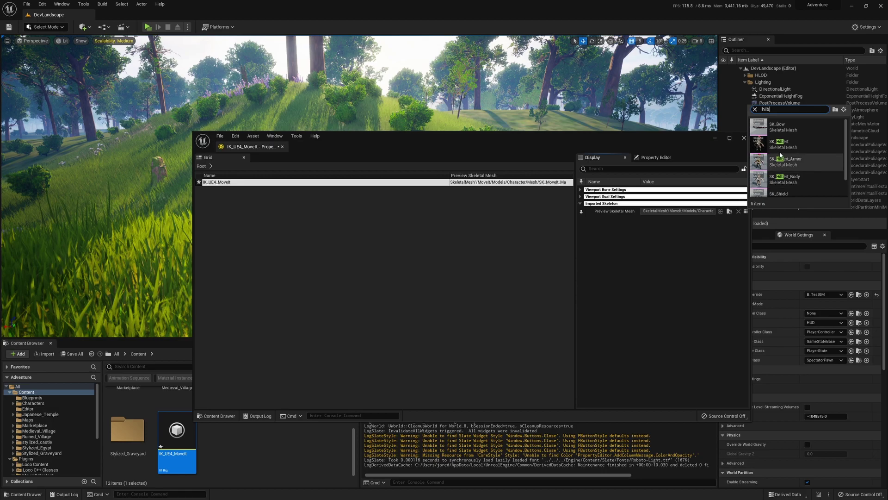
click(762, 159)
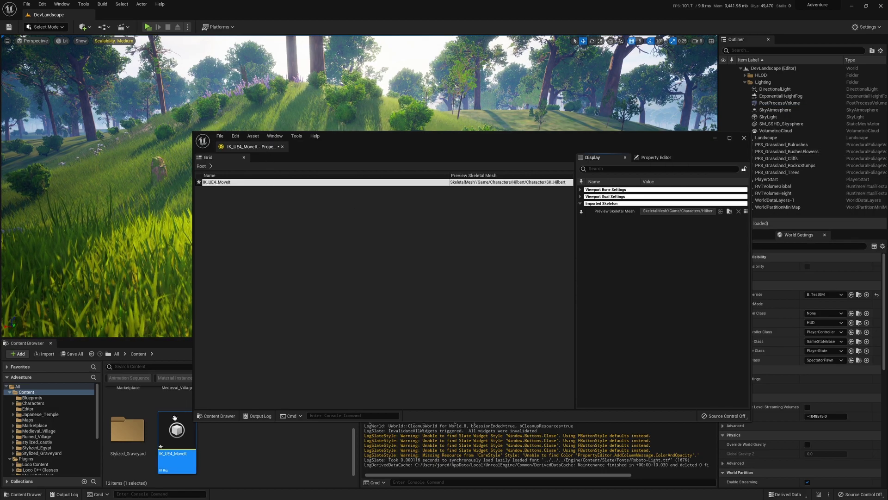
Reopen IK_UE4_MoveIt to check the SK_Hilbert preview, then close it.
double_click(176, 432)
right_drag(434, 303, 426, 306)
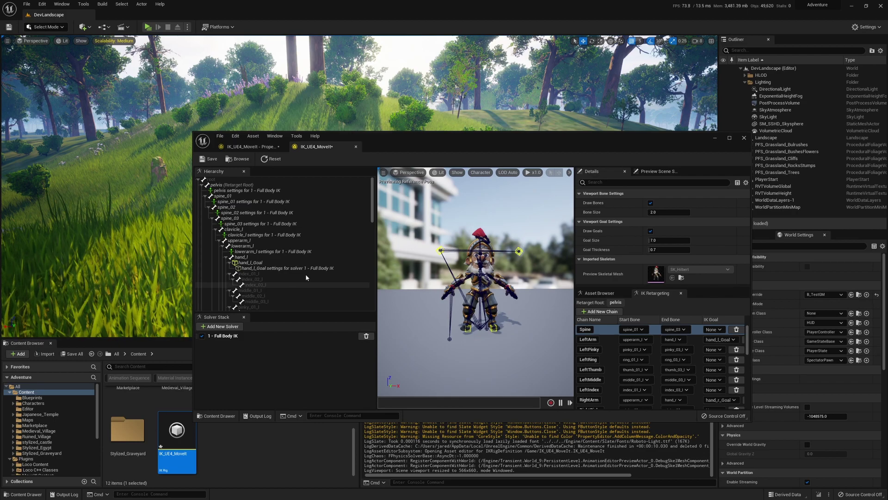
middle_click(310, 147)
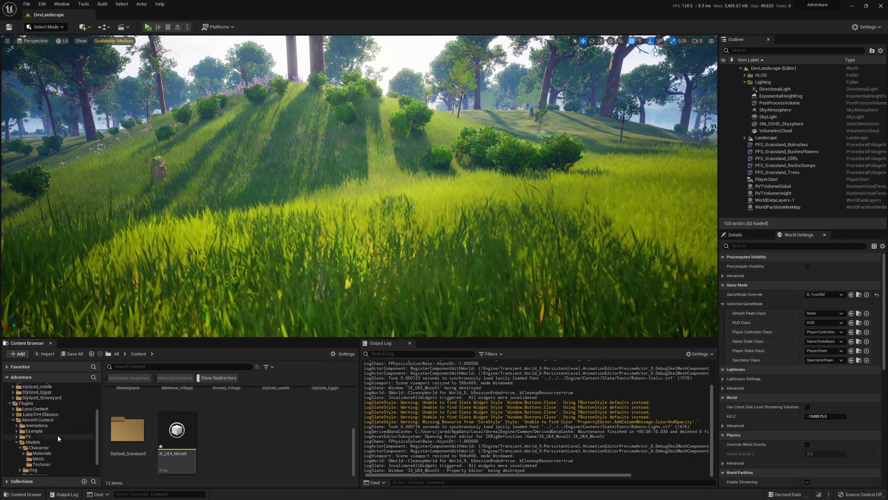
Drag RTG_UE4MoveIt_UE5Manny from the MoveIt! Mesh folder onto Content.
click(58, 435)
scroll(78, 434, down, 2)
scroll(79, 434, up, 3)
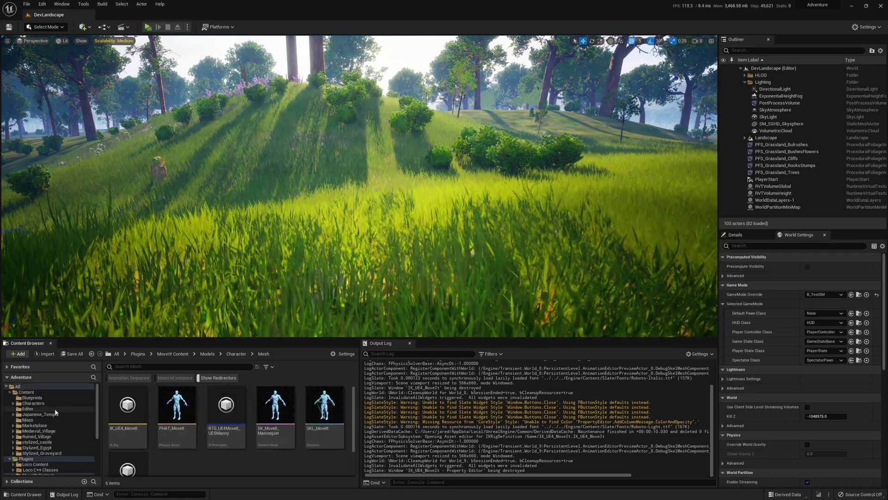
drag(227, 412, 28, 393)
Copy the retargeter into Content, open it, and set IK_UE4_MoveIt as the target IK rig.
click(47, 415)
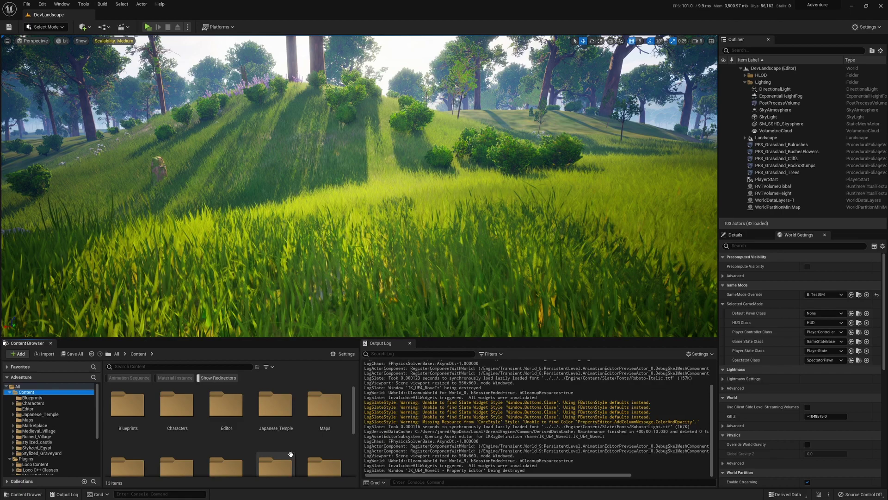
double_click(226, 437)
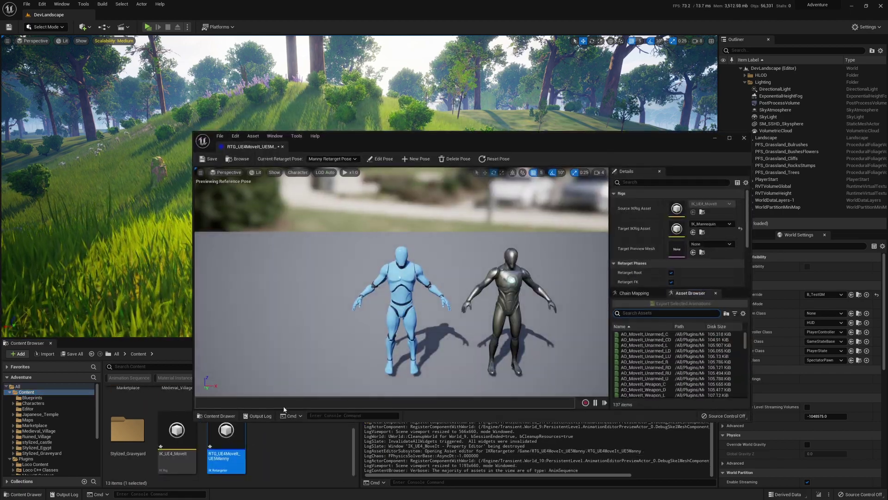
click(711, 224)
key(Escape)
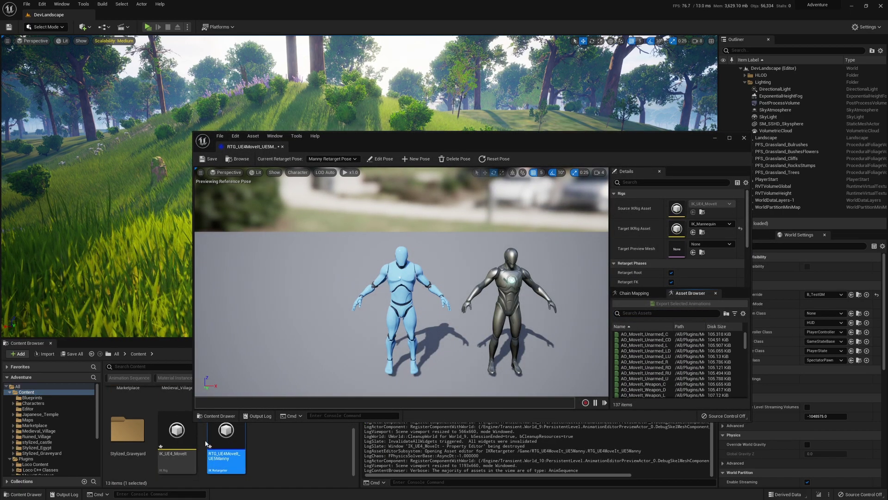
click(167, 441)
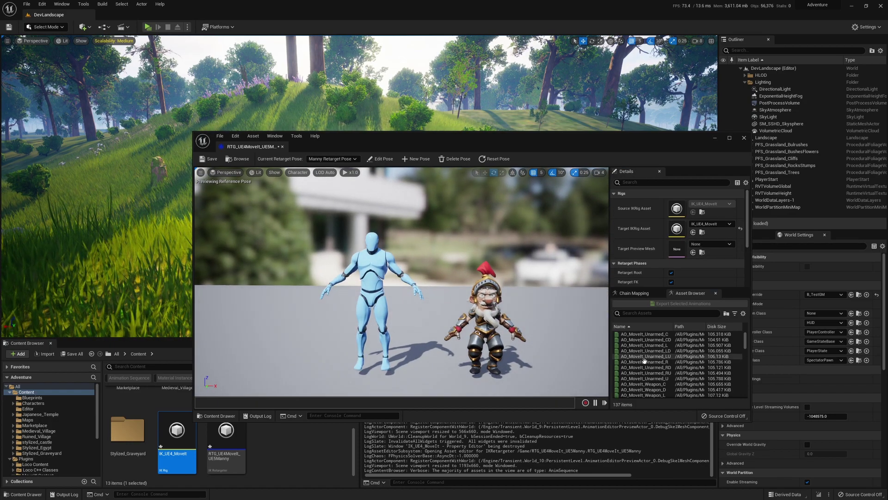
Preview MoveIt_Jog_F, MoveIt_Jump_Idle, then MoveIt_Idle on both characters.
scroll(644, 361, down, 10)
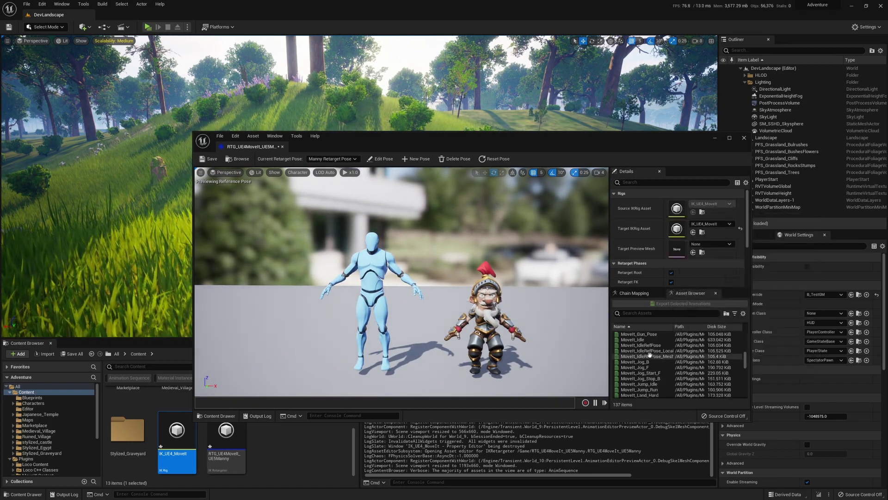
click(653, 367)
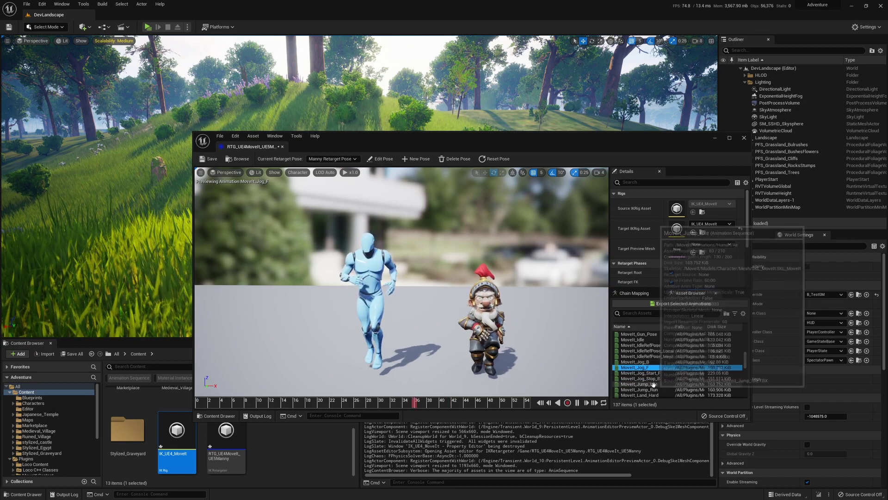
click(653, 385)
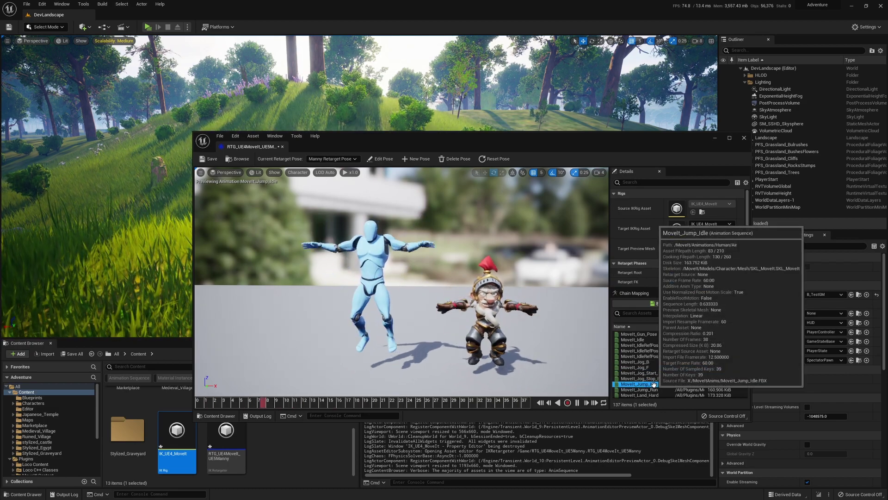
scroll(674, 376, up, 2)
scroll(657, 382, up, 1)
click(651, 384)
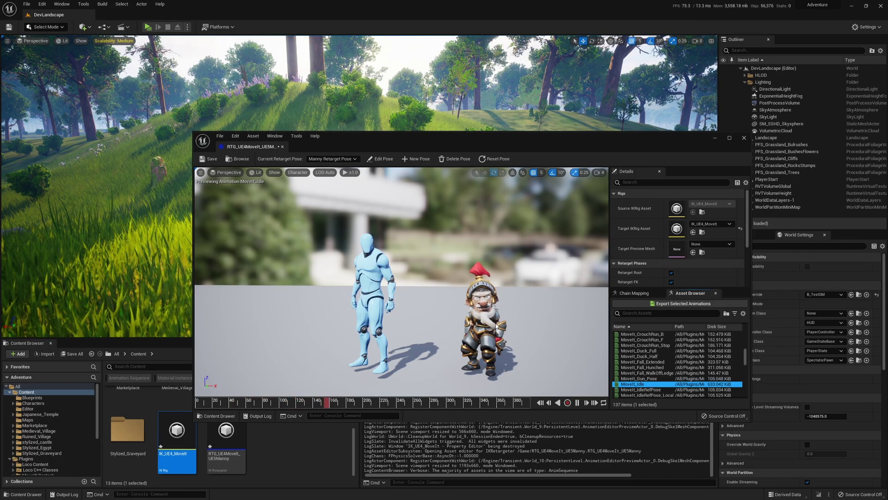
Rotate the knight's arm 20 degrees in Edit Pose, then exit pose editing to preview the animation.
click(380, 159)
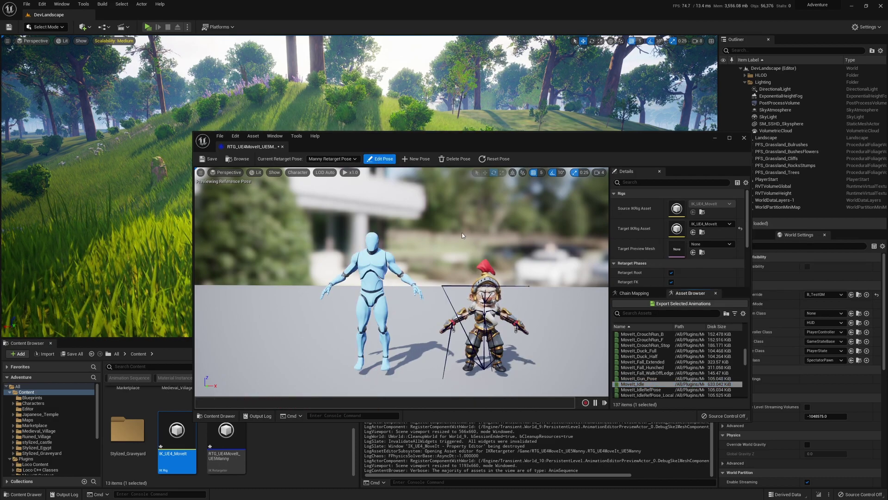
scroll(463, 235, up, 5)
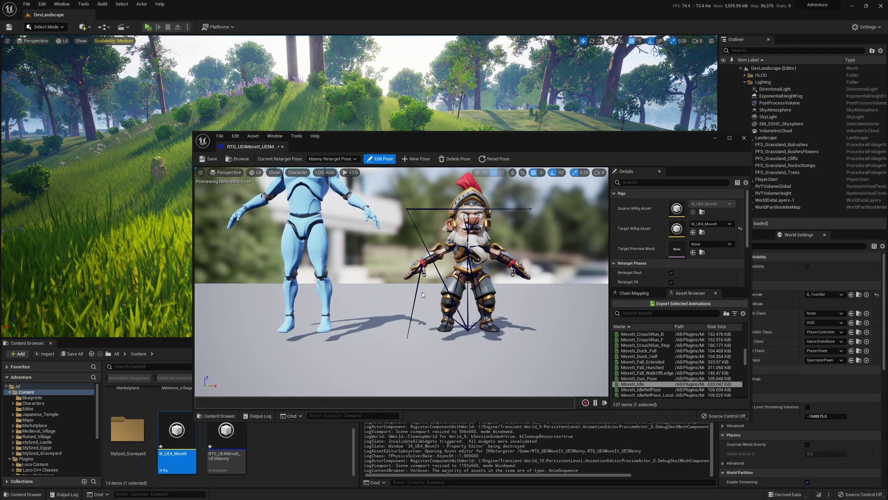
right_drag(422, 295, 422, 282)
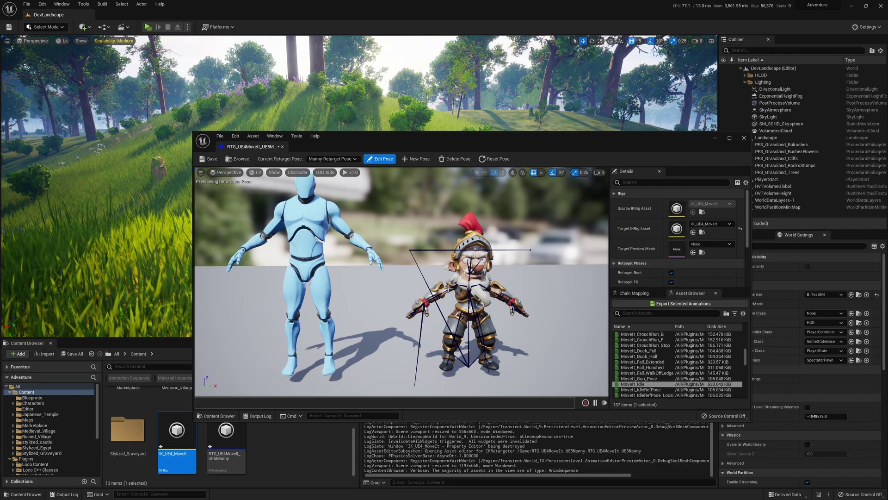
drag(425, 274, 494, 274)
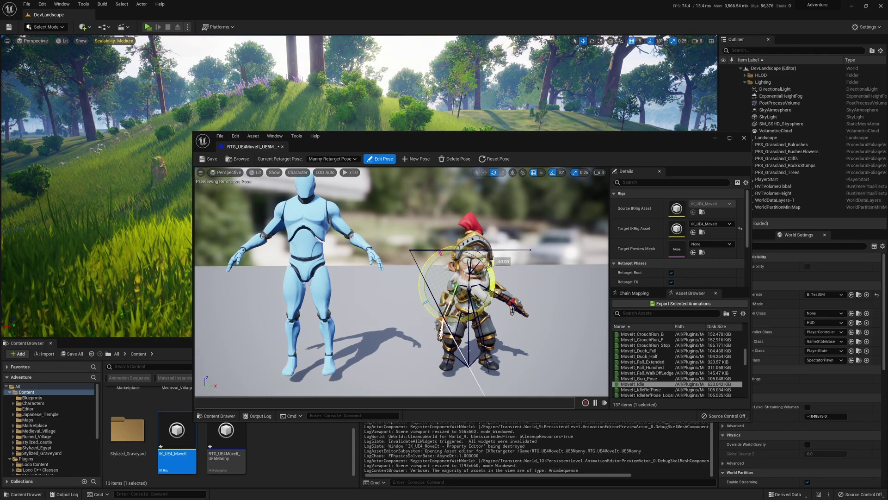
click(380, 158)
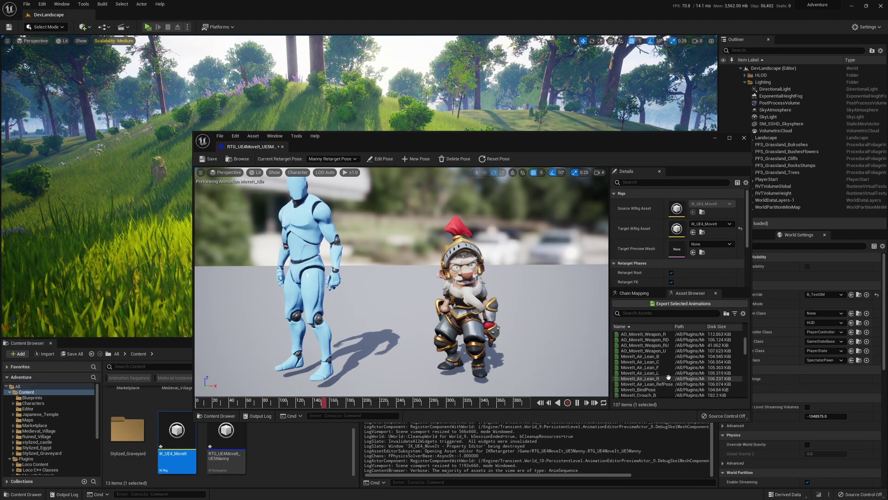
scroll(664, 382, up, 5)
scroll(665, 370, down, 5)
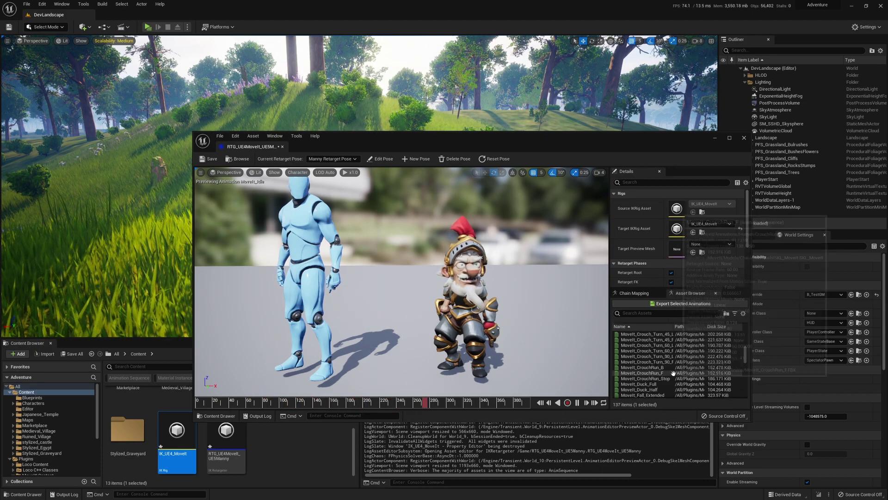
scroll(666, 359, down, 3)
Preview MoveIt_Jog_F, pause it, and re-enter reference pose editing.
click(657, 368)
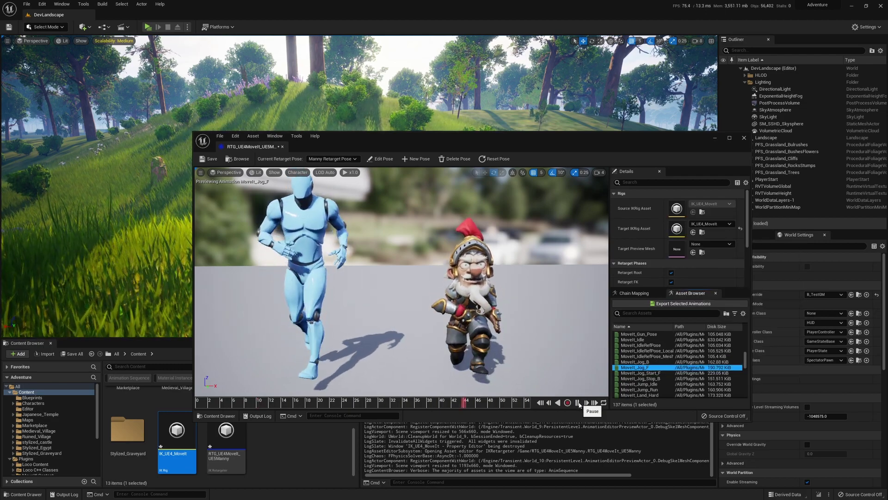
click(576, 403)
click(379, 158)
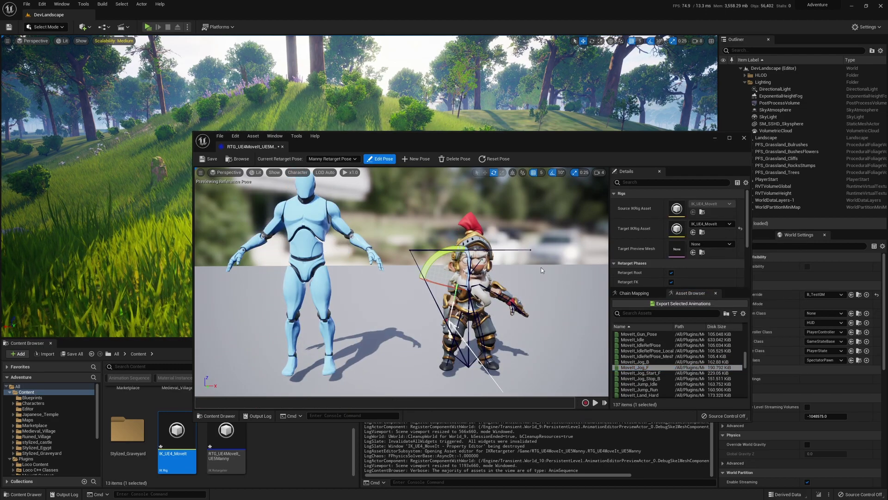
Set Target Actor Offset to 0 and target preview scale to 1.5 to test overlap.
scroll(659, 262, down, 3)
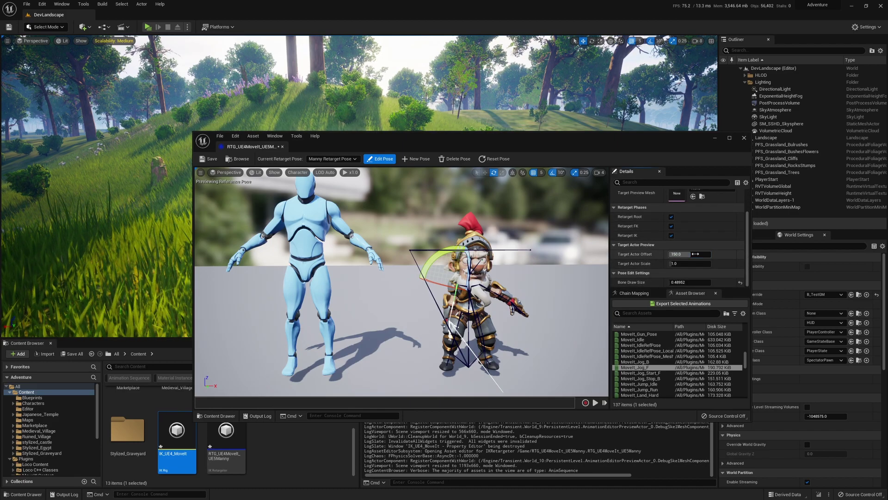
text(0)
key(Return)
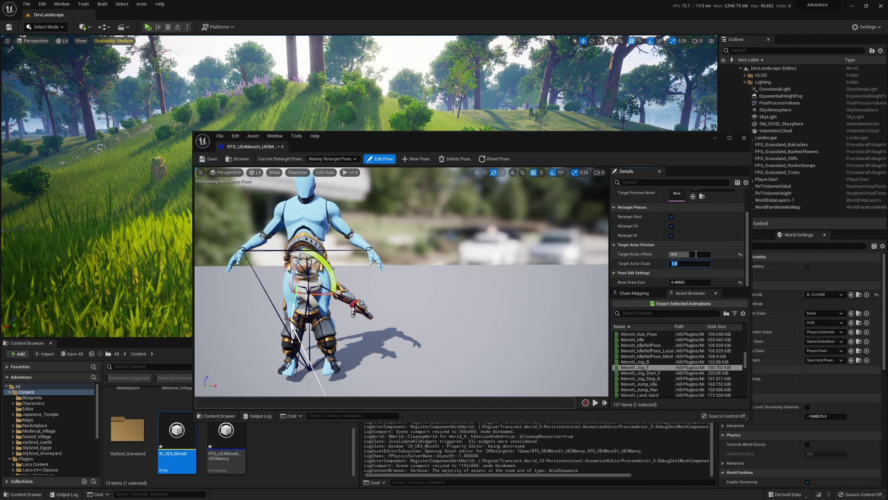
text(1.5)
key(Return)
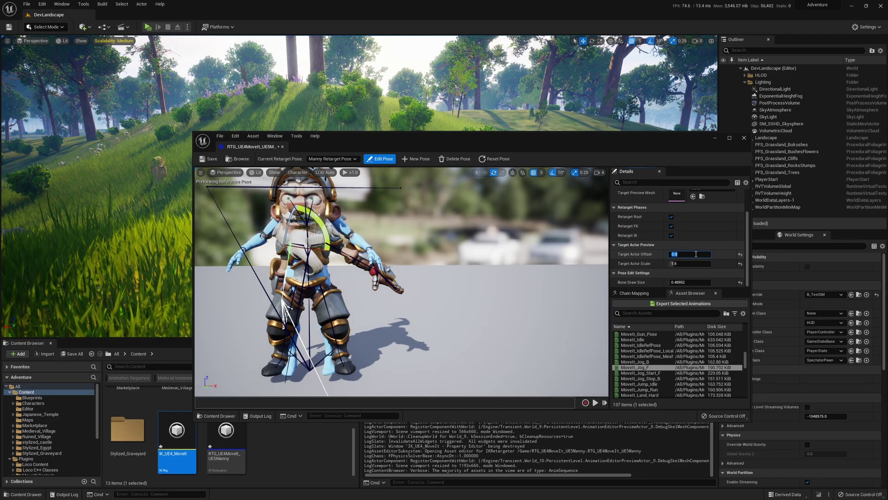
Restore Target Actor Offset to 150.0 and target preview scale to 1.0.
text(0)
key(Tab)
text(1)
key(Return)
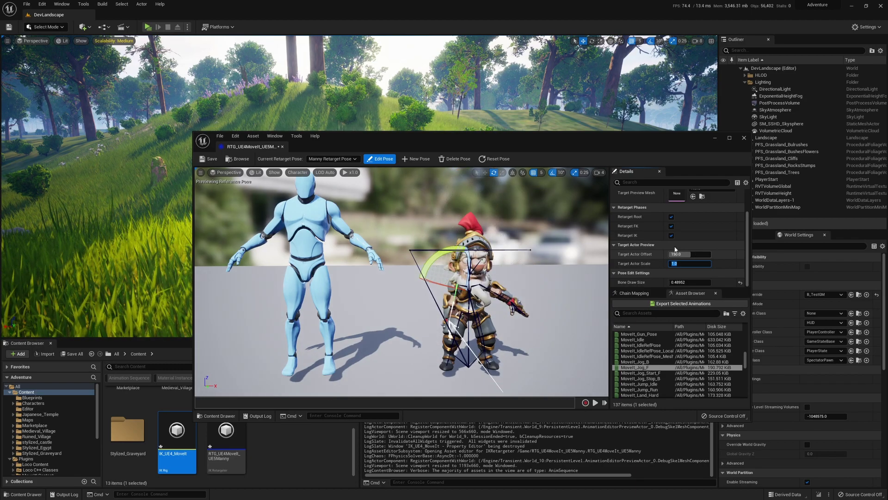
Toggle reference pose editing off, on, and off again.
click(384, 159)
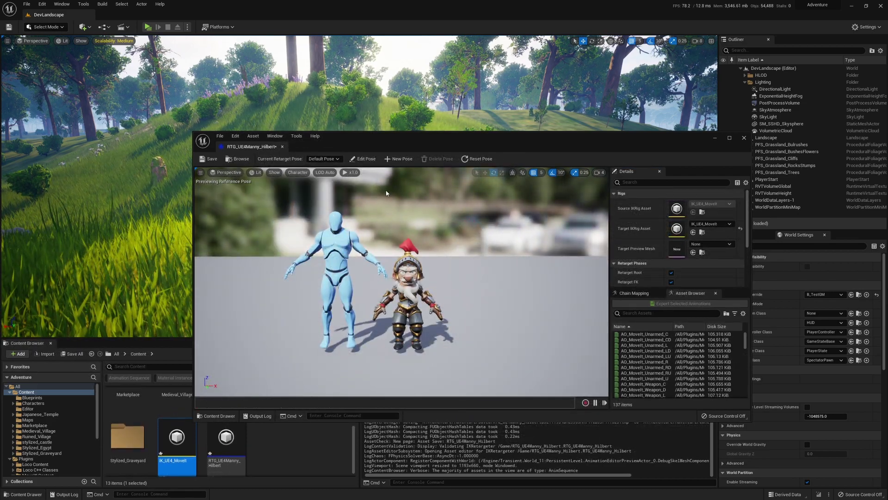
click(365, 160)
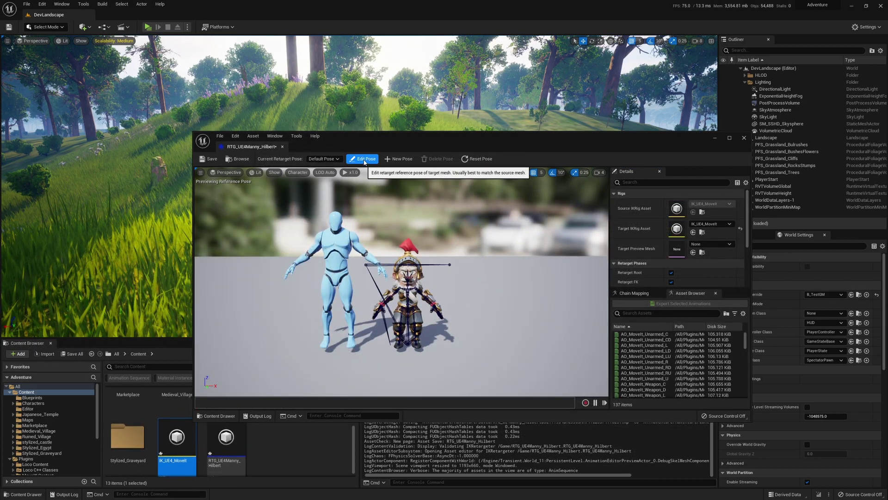
click(366, 159)
scroll(676, 373, down, 5)
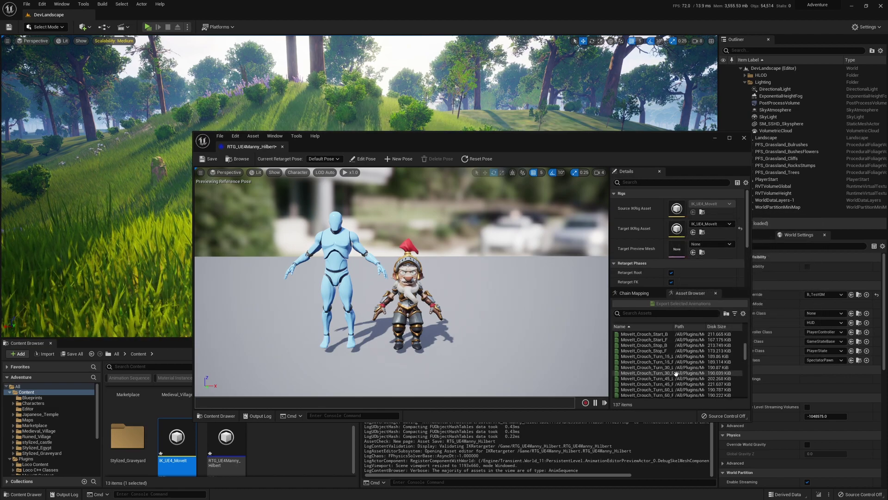
scroll(676, 374, down, 6)
Preview MoveIt_Jog_F, MoveIt_Idle and MoveIt_Land_Run on the knight, then close the retargeter.
click(648, 367)
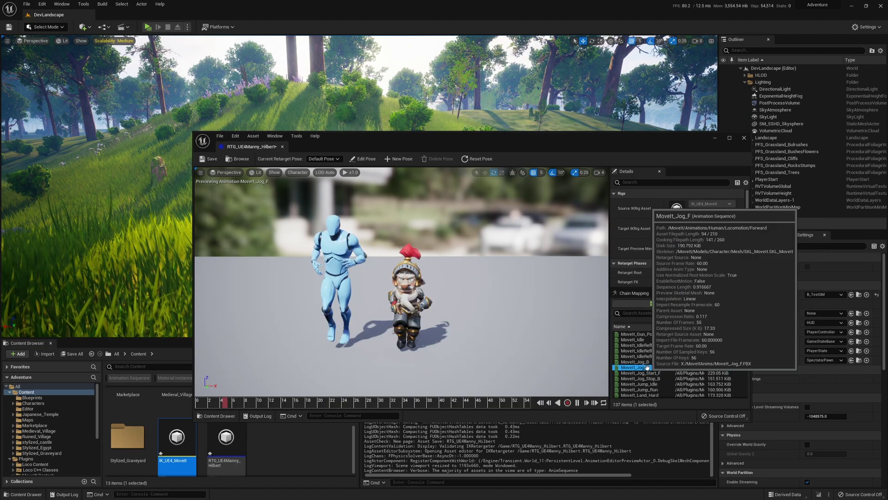
scroll(673, 370, up, 4)
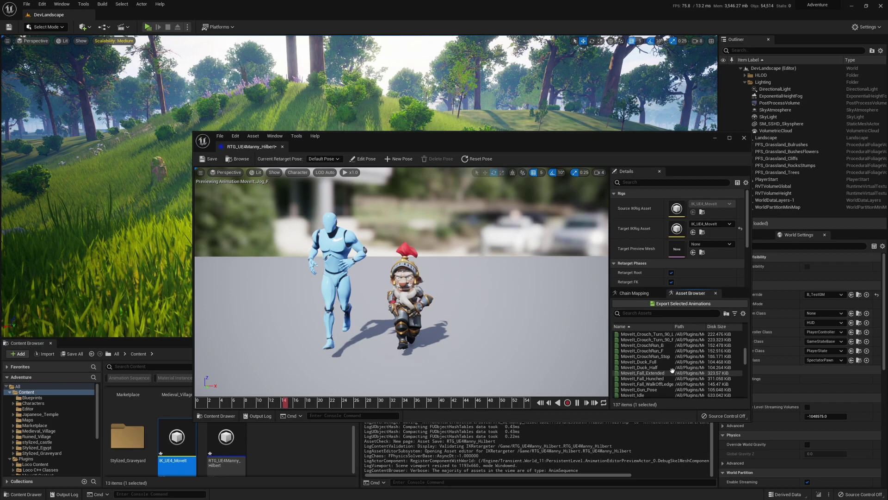
scroll(672, 370, down, 2)
click(646, 361)
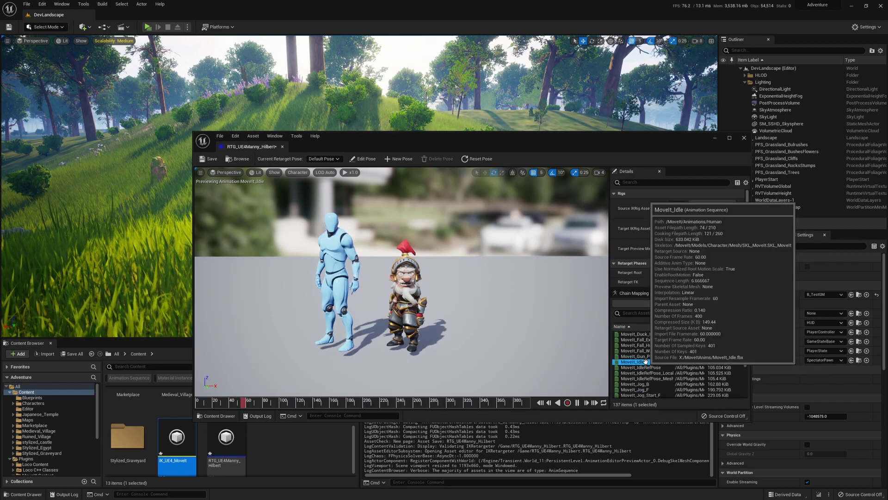
scroll(648, 363, down, 3)
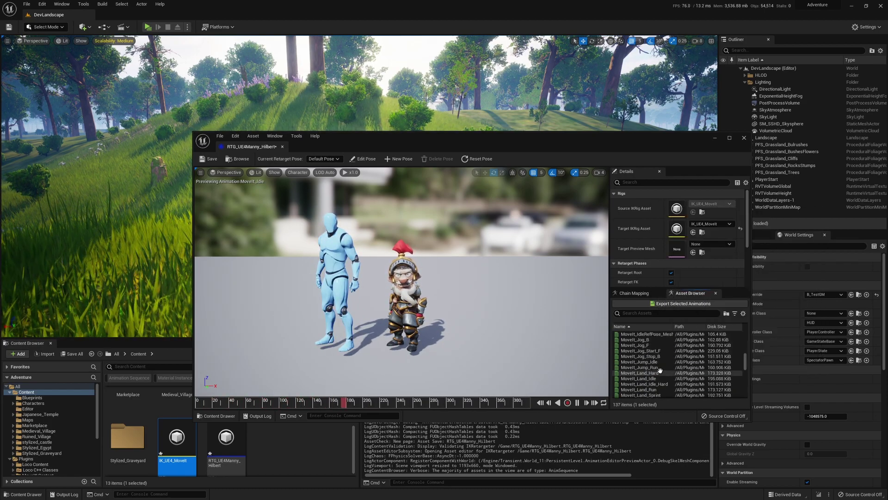
scroll(660, 369, down, 2)
click(661, 355)
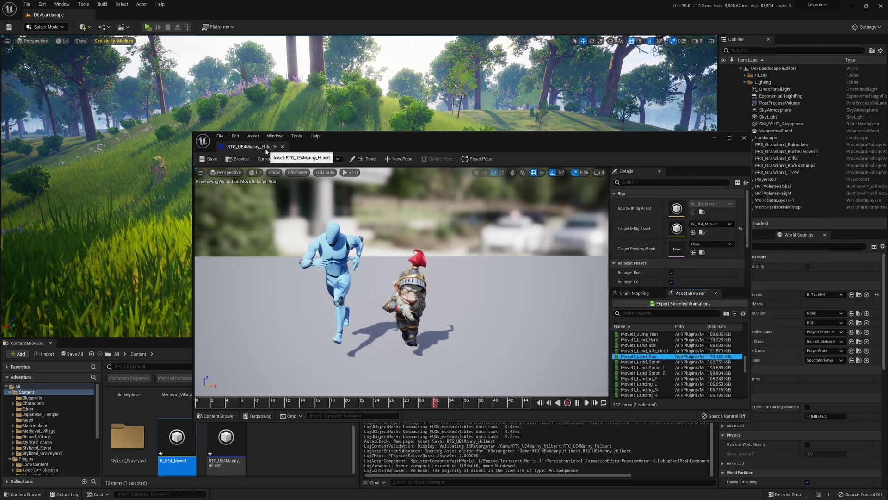
click(282, 147)
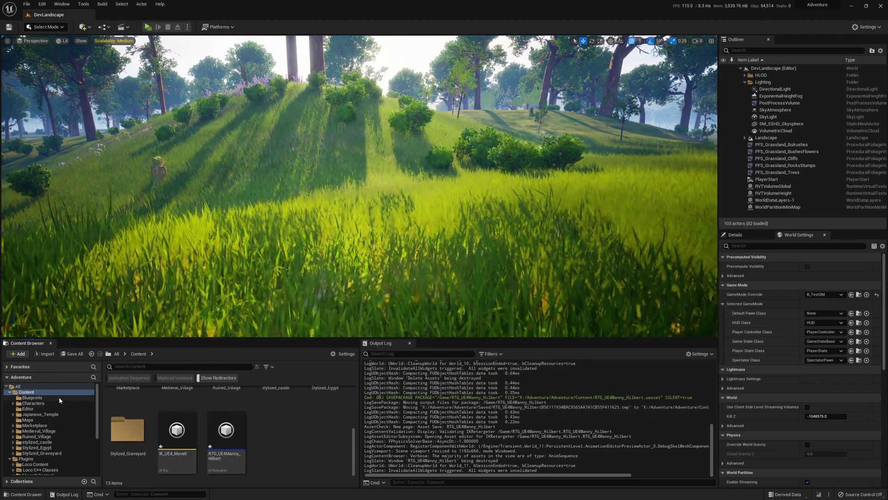
Create an Animation Blueprint named ExampleAB for the SKL_Hilbert skeleton.
right_click(284, 435)
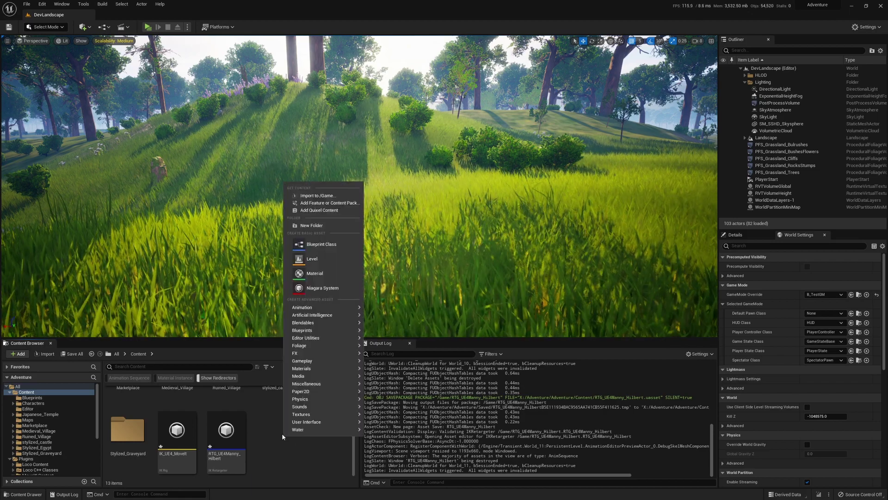
mouse_move(342, 307)
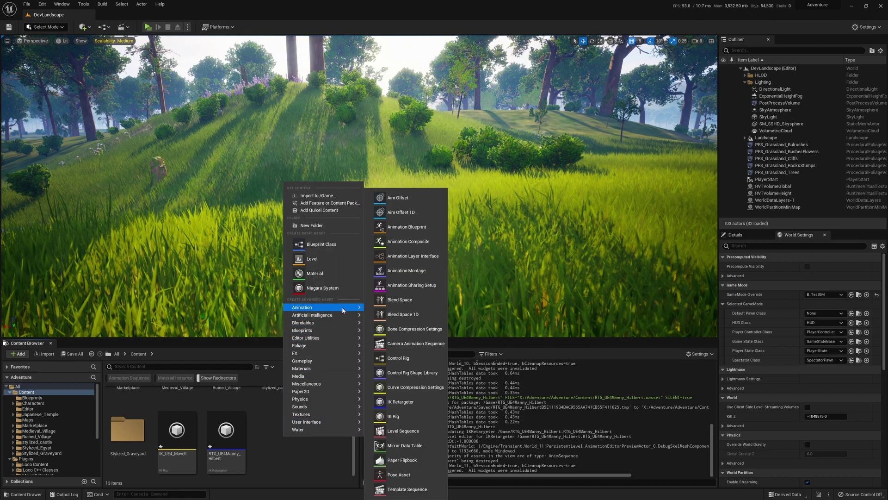
click(406, 227)
click(338, 98)
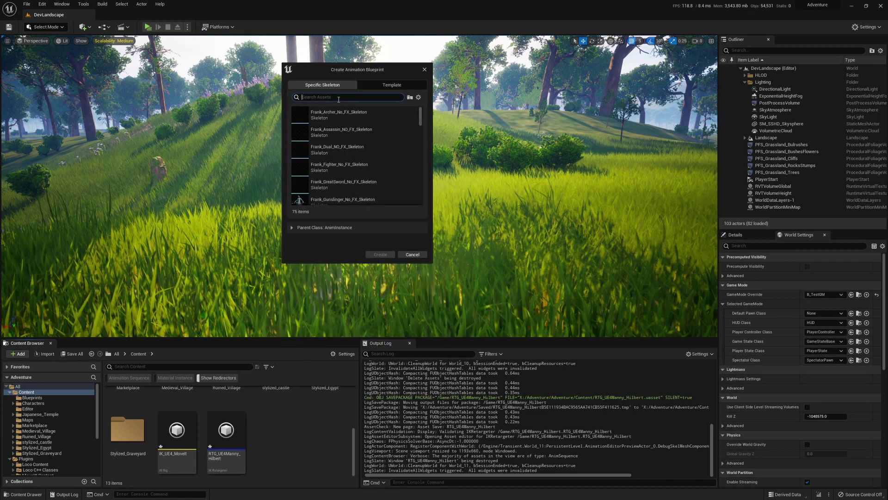
click(352, 132)
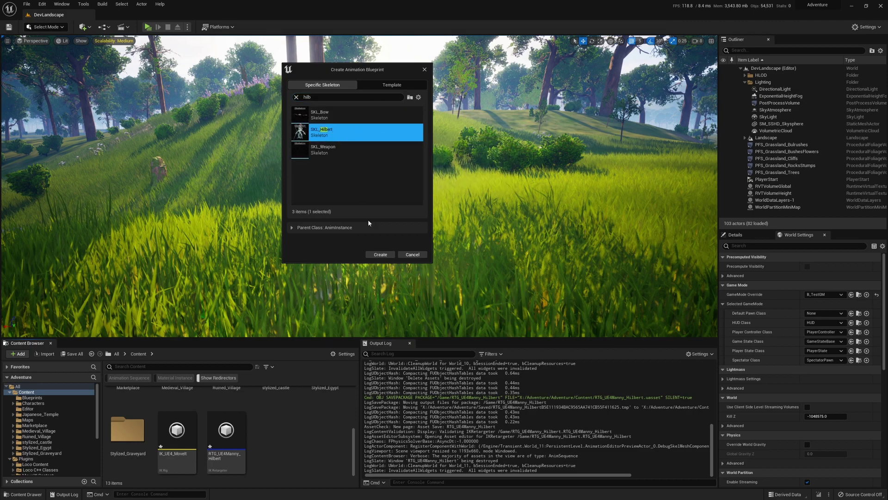
click(381, 254)
text(ExampleAB)
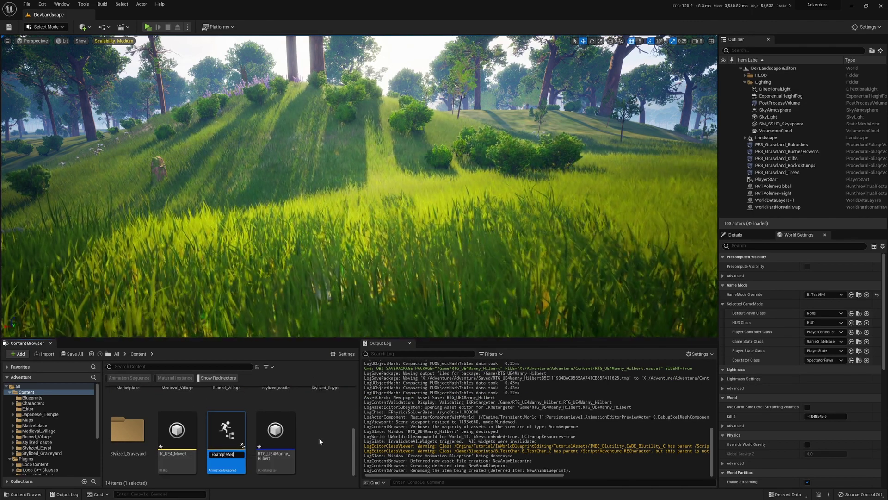
key(Return)
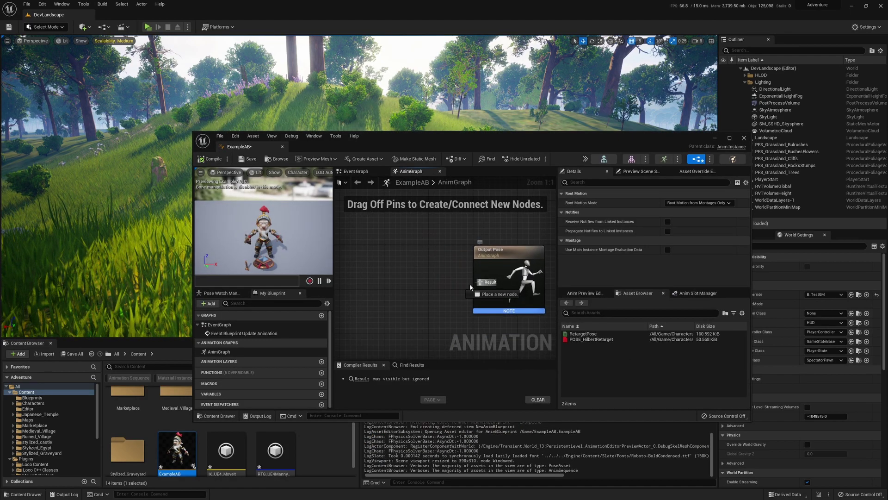
Feed a Retarget Pose From Mesh node using RTG_UE4Manny_Hilbert into Output Pose, compile, save, close.
drag(393, 286, 394, 285)
text(retarget)
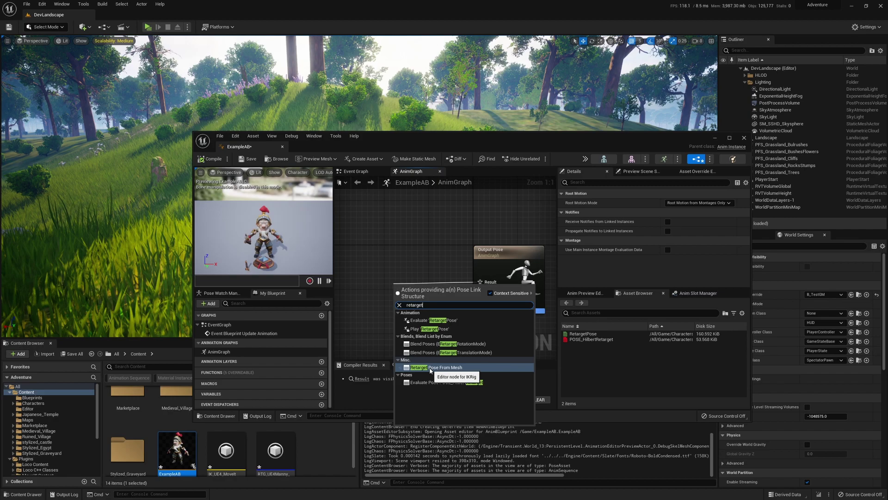
click(431, 368)
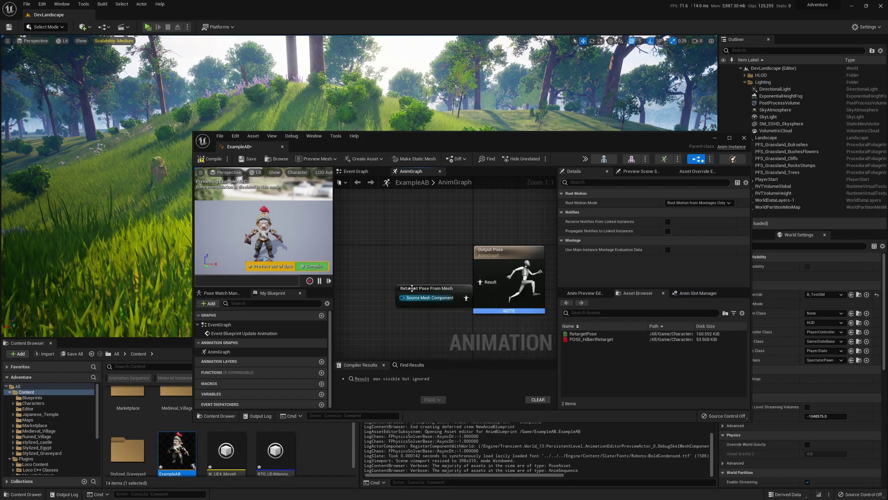
click(276, 451)
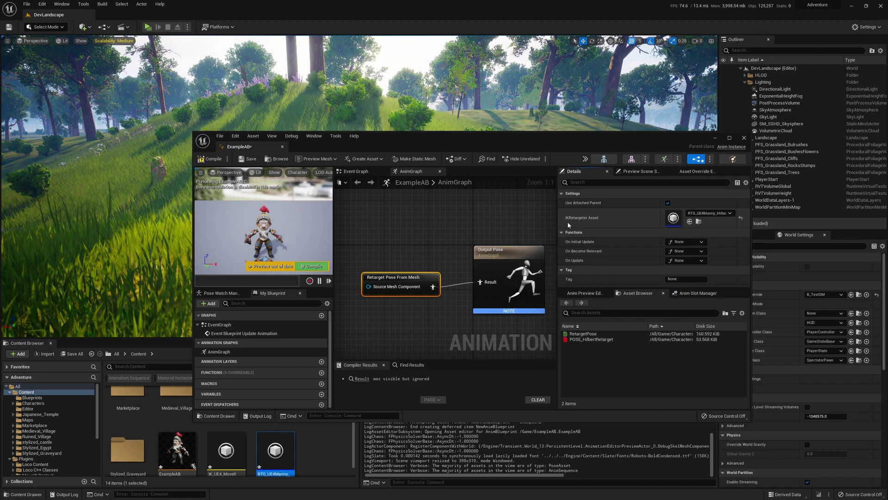
click(212, 159)
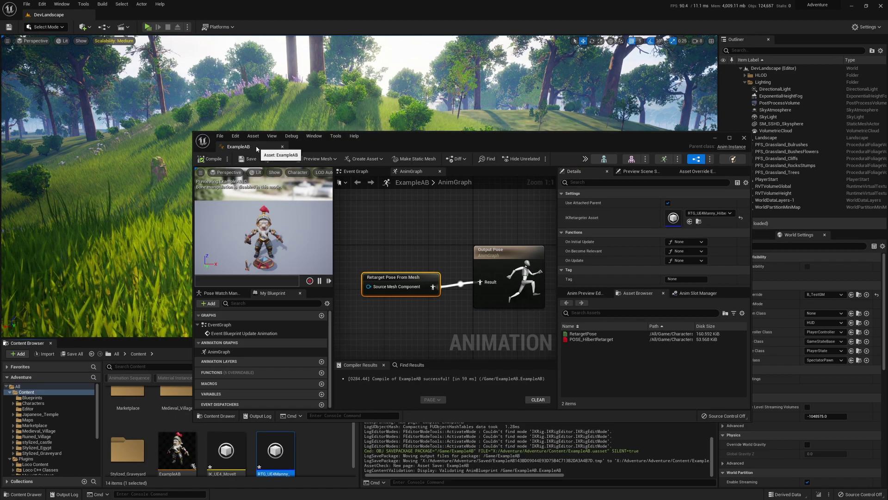
click(282, 147)
click(316, 441)
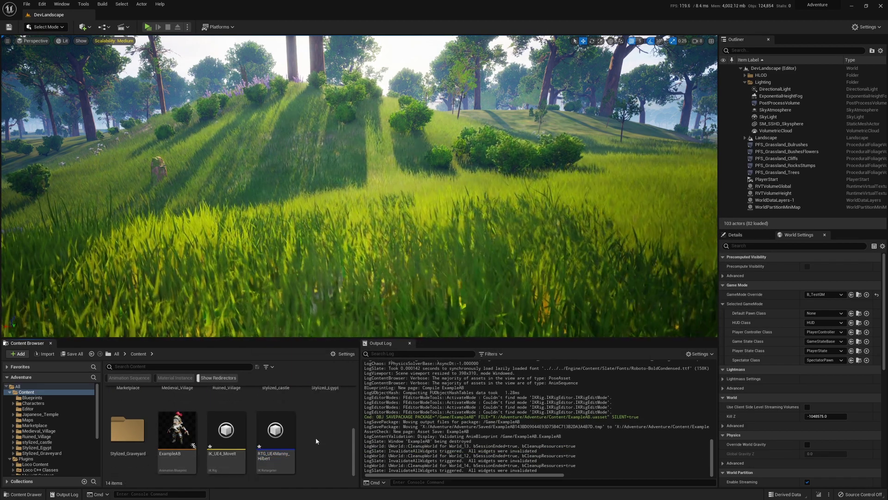
Create a Character-based Blueprint Class named ExampleCharacter.
right_click(315, 437)
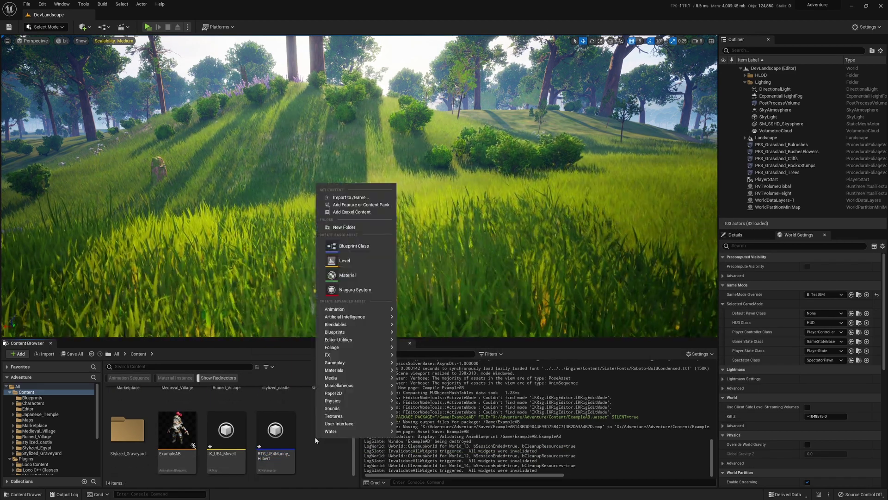
click(349, 246)
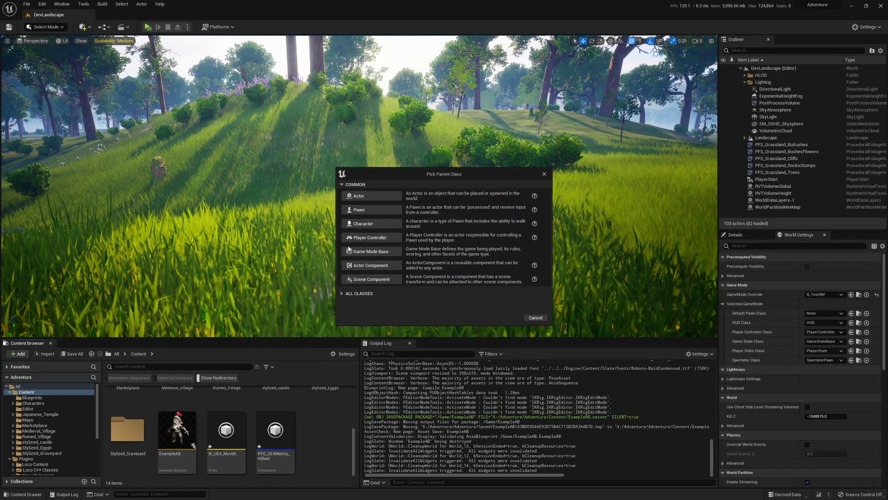
click(367, 231)
text(ExampleCharacter)
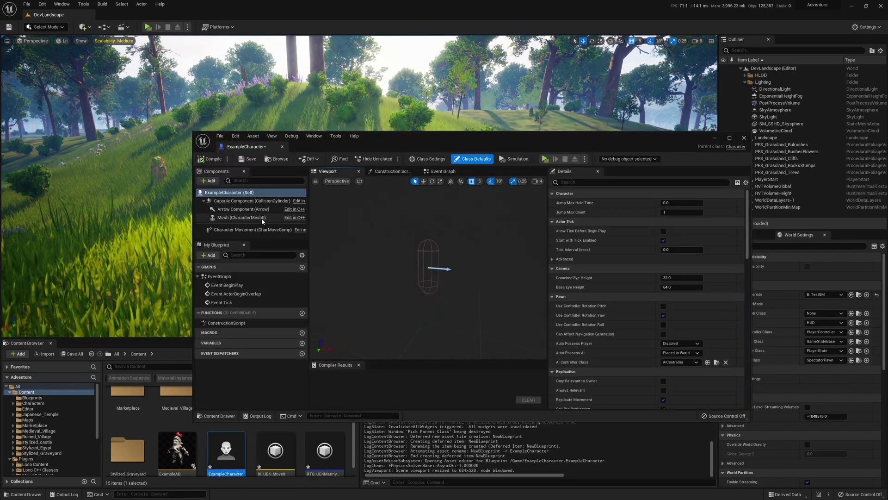
Set the Mesh component to SK_MoveIt_Mannequin with AB_MoveIt as anim class, then compile.
click(262, 218)
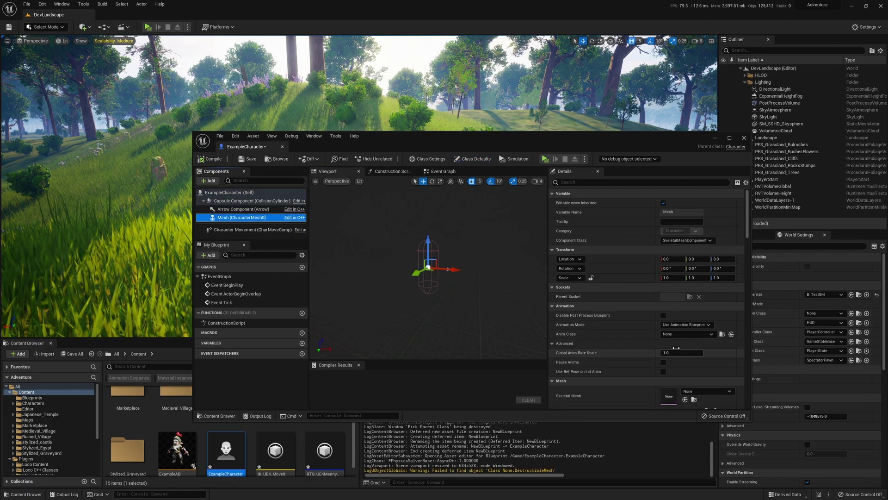
scroll(657, 359, down, 3)
click(710, 358)
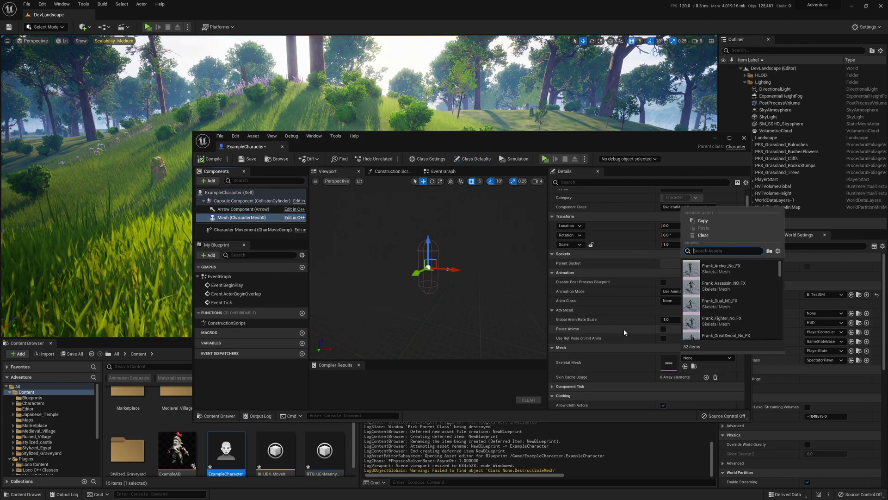
text(moveit)
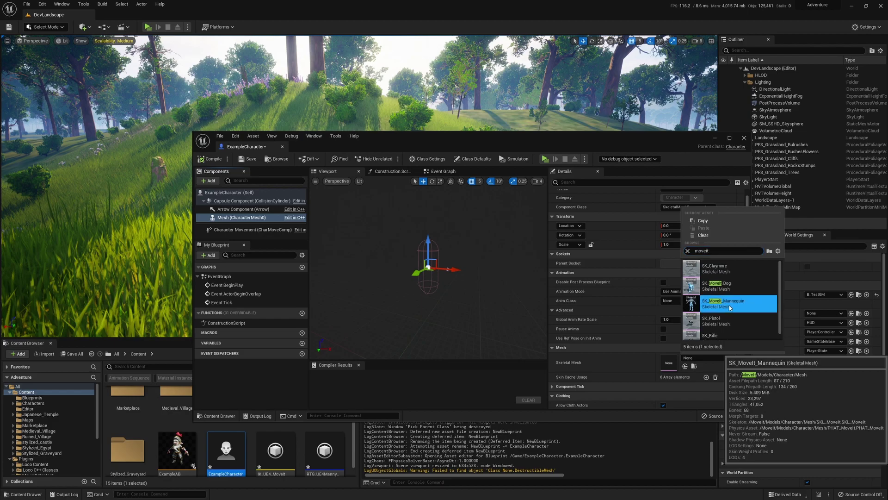
click(730, 308)
click(684, 301)
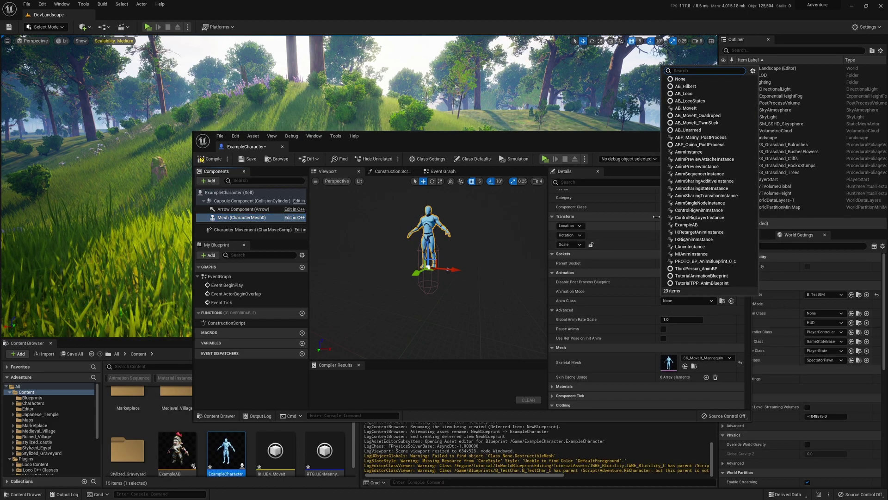
click(686, 109)
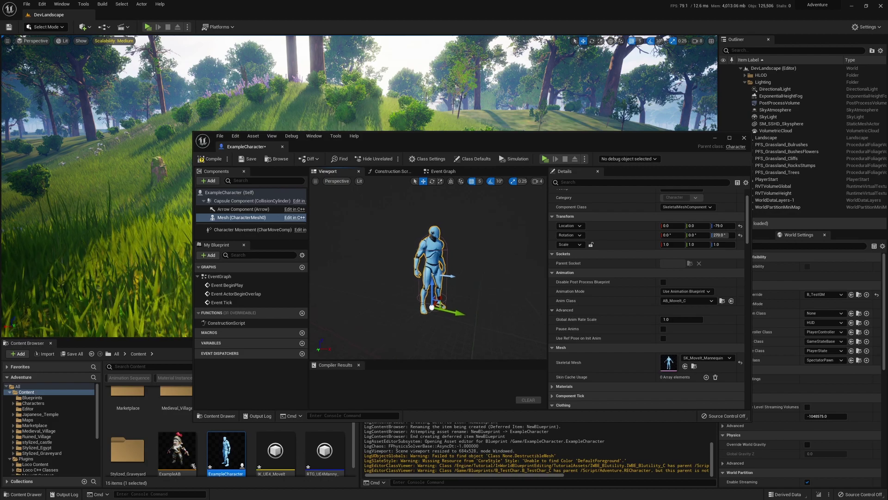
click(212, 160)
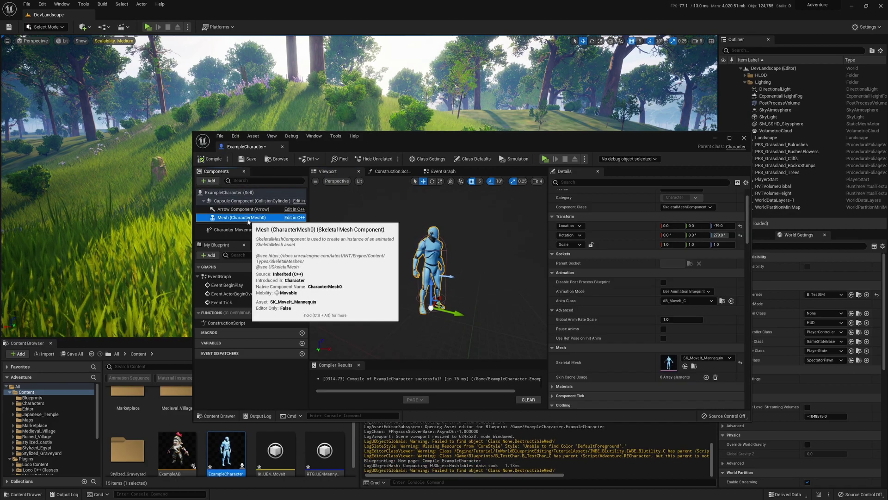
Add a child SkeletalMesh component using SK_Hilbert with the ExampleAB anim class.
click(210, 181)
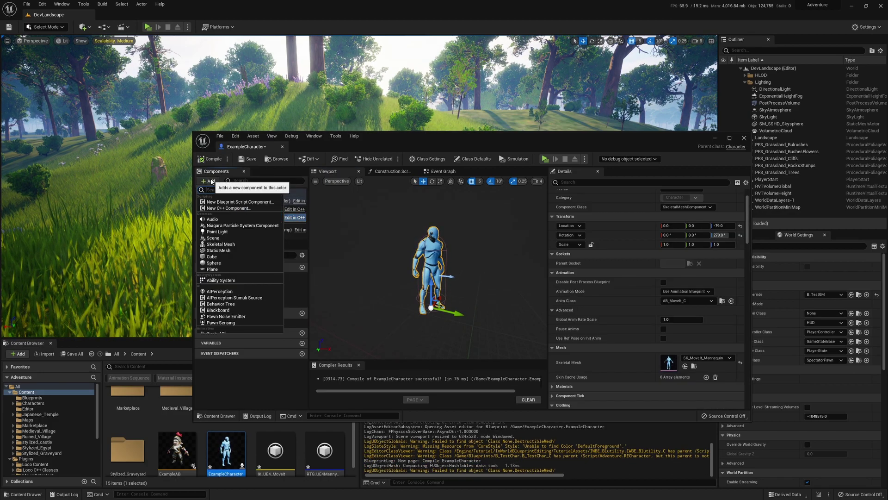
click(226, 245)
key(Return)
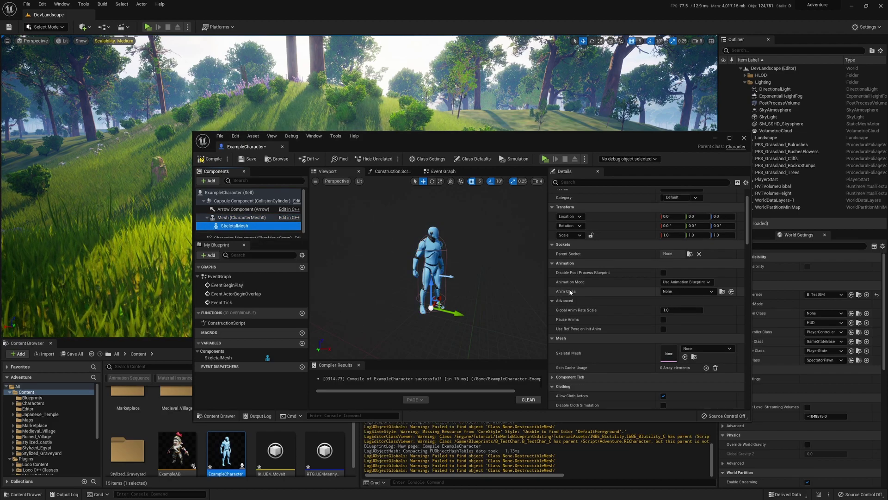
click(716, 352)
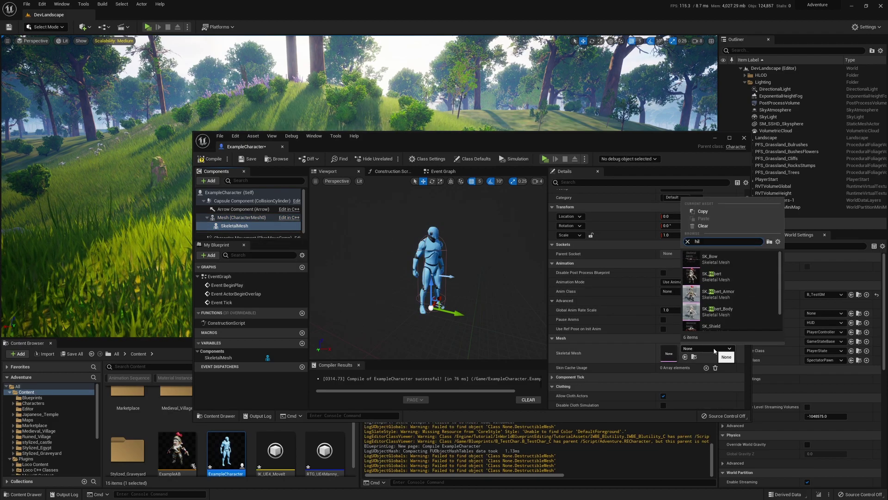
click(735, 280)
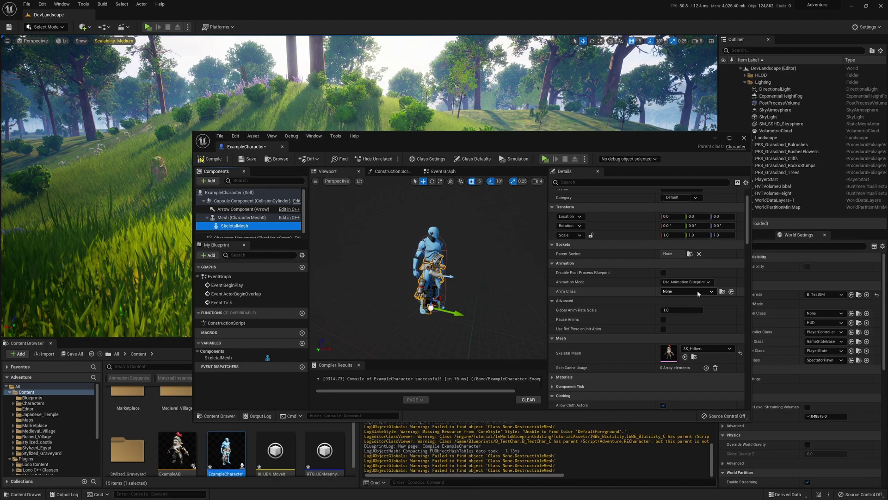
click(698, 291)
click(697, 290)
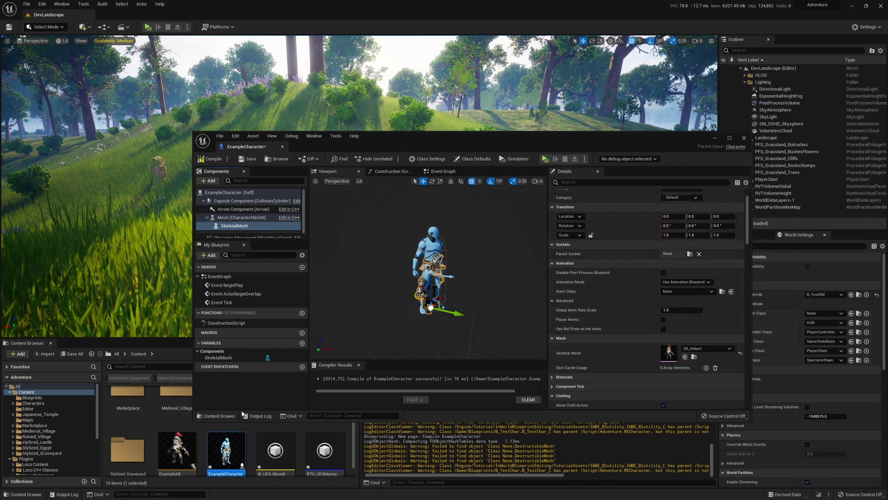
click(180, 437)
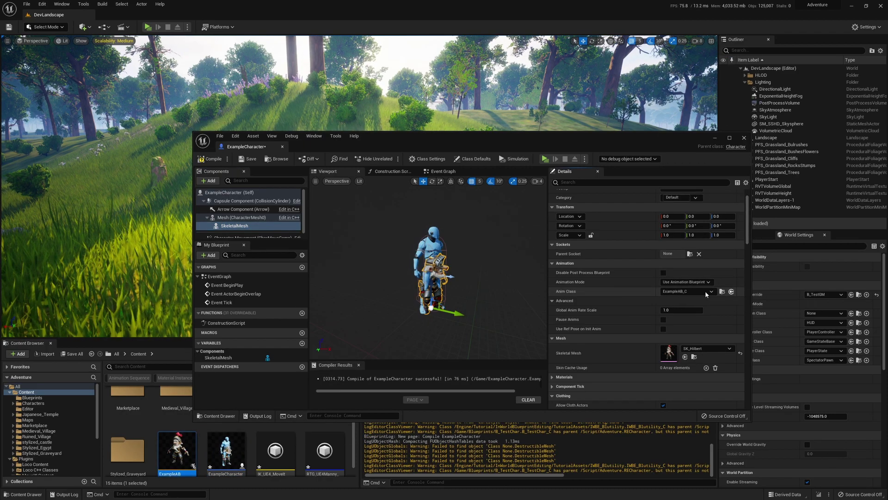
scroll(391, 268, up, 5)
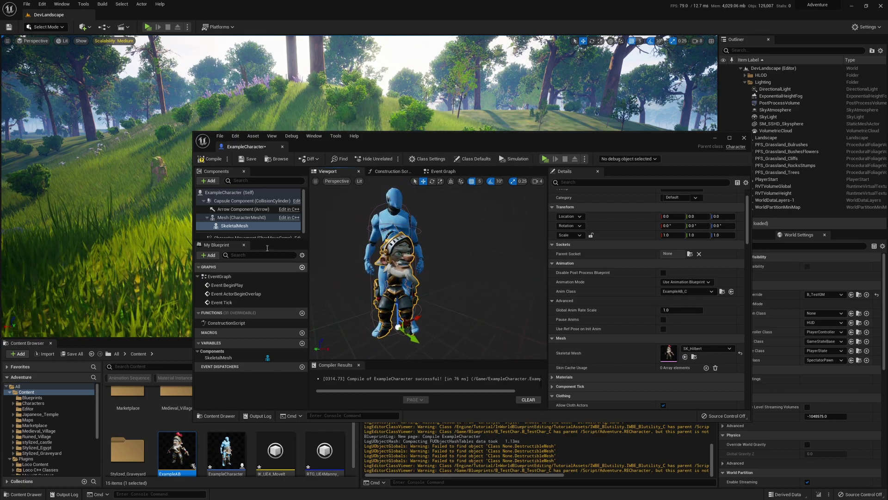
Select Mesh (CharacterMesh0) and inspect its collision preset options.
click(235, 219)
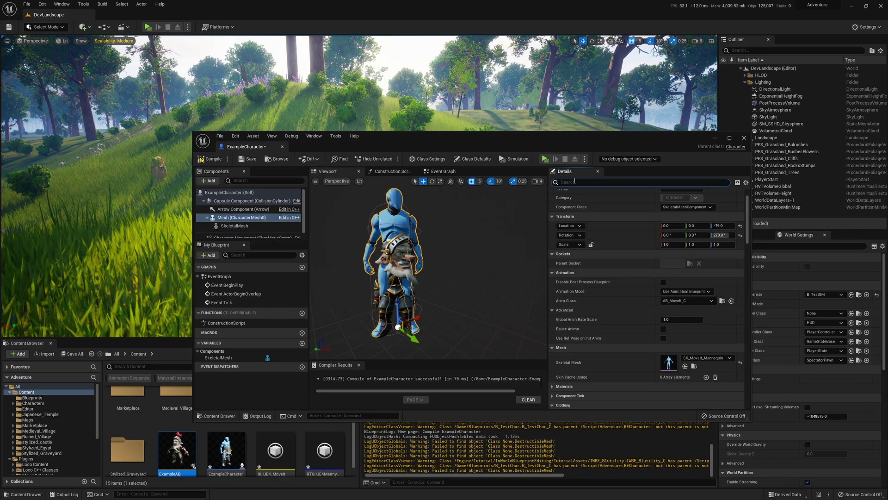
click(575, 180)
text(coll)
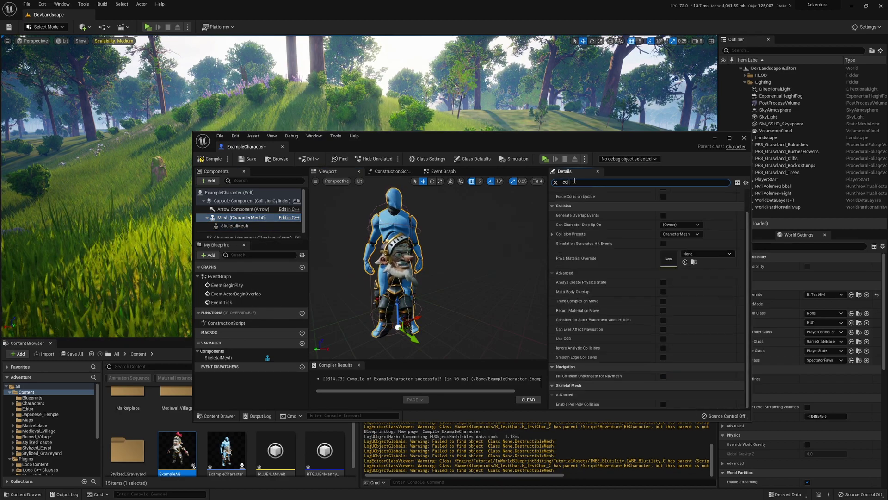
click(681, 234)
click(674, 246)
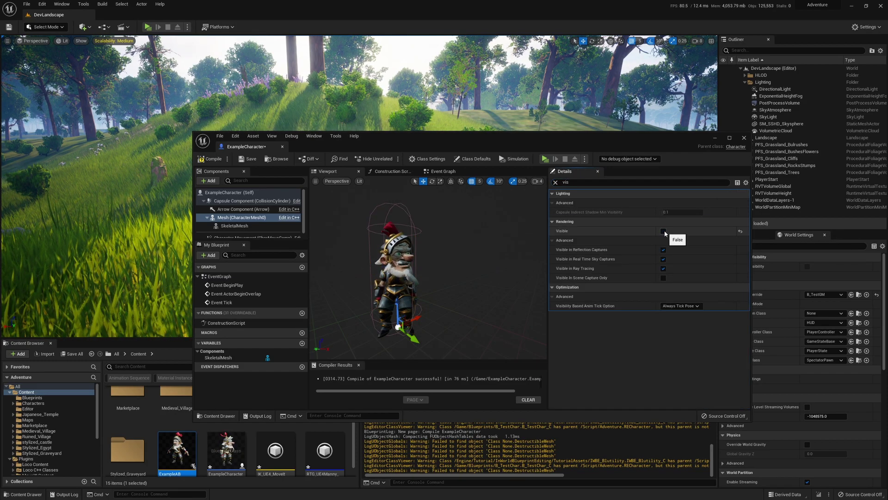
Set Visibility Based Anim Tick Option to Always Tick Pose and Refresh Bones, then compile and save.
click(210, 160)
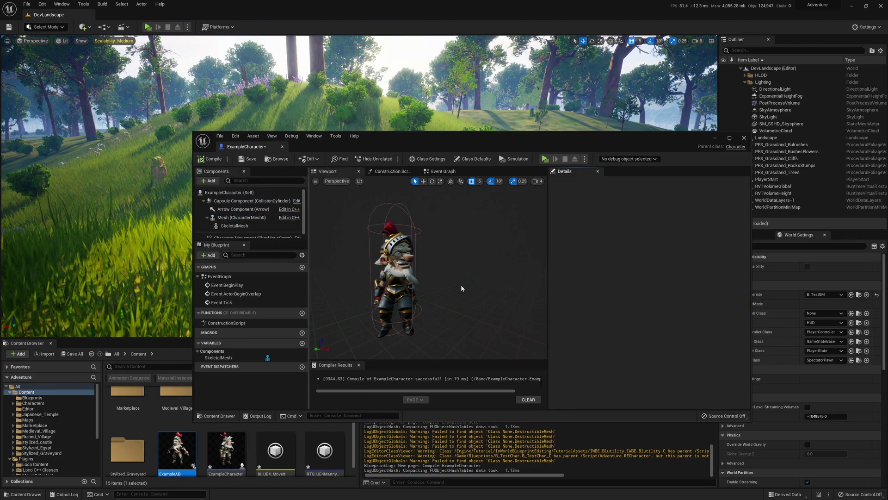
click(391, 285)
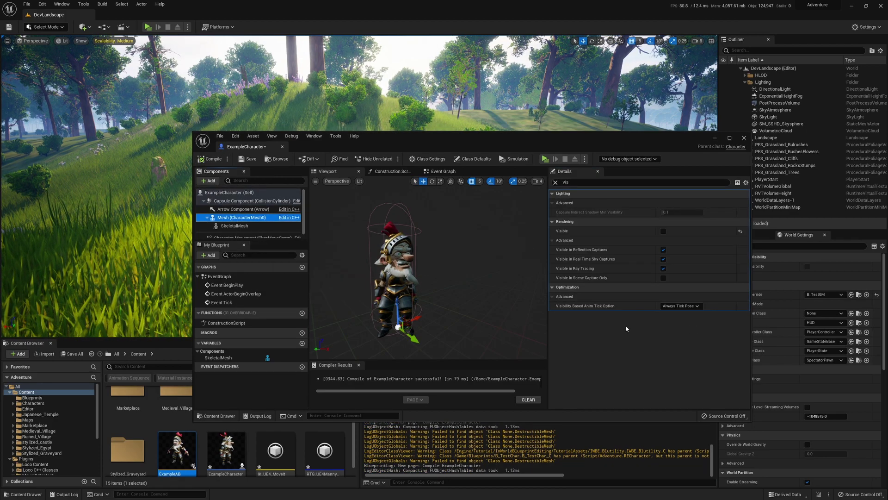
mouse_move(588, 308)
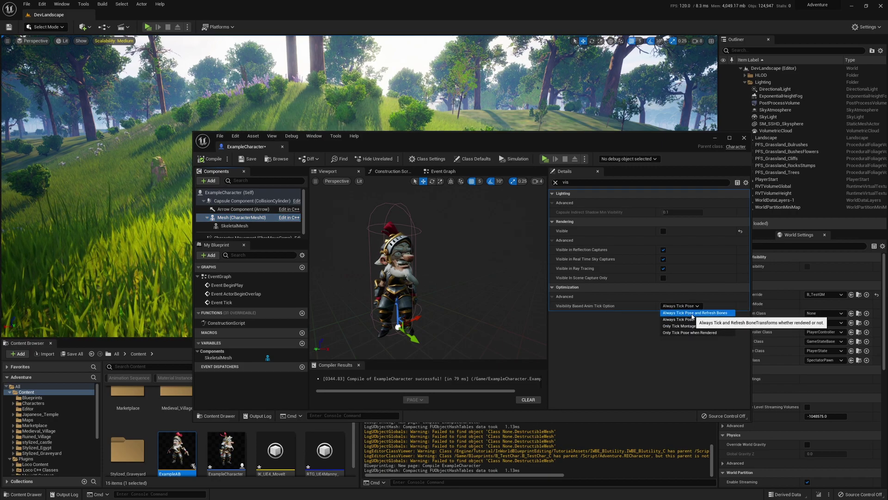
click(211, 160)
click(248, 159)
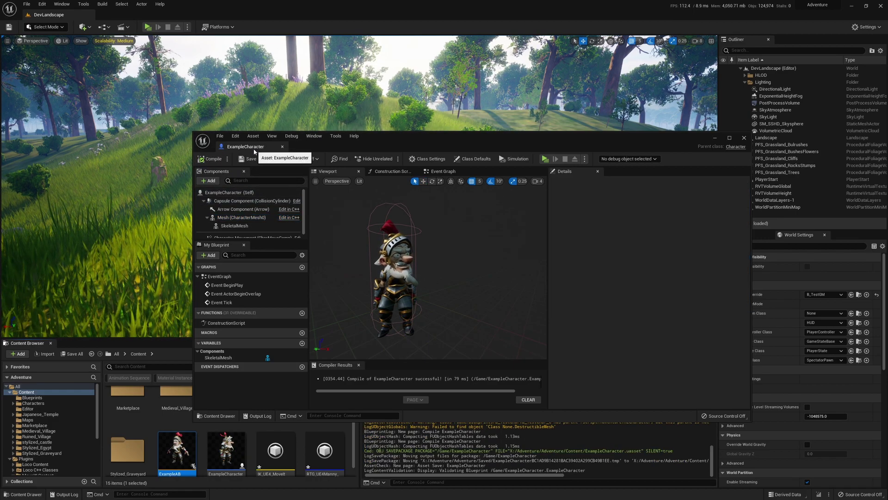
Make ExampleCharacter the default pawn class and test it in a new play window.
click(282, 146)
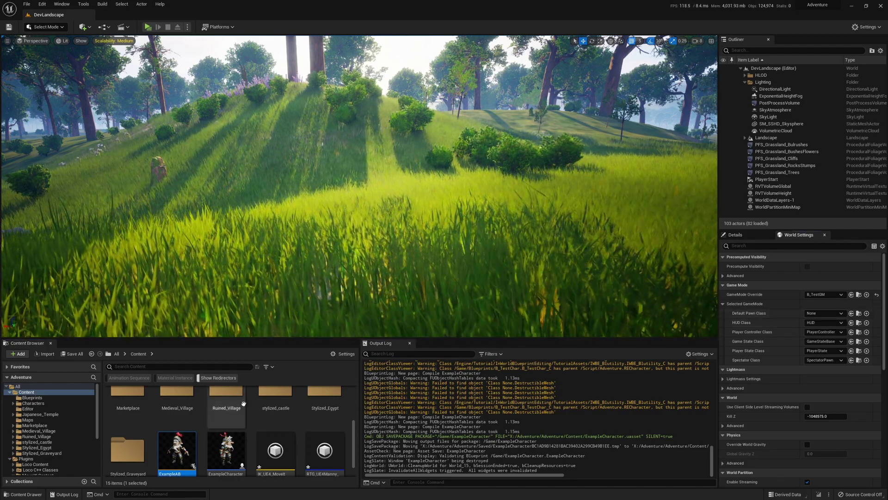
click(236, 445)
click(851, 313)
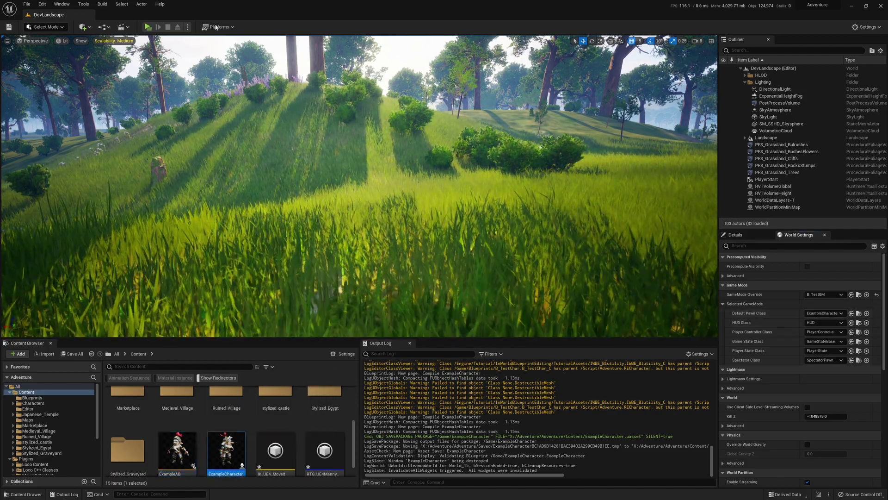
click(187, 27)
click(222, 145)
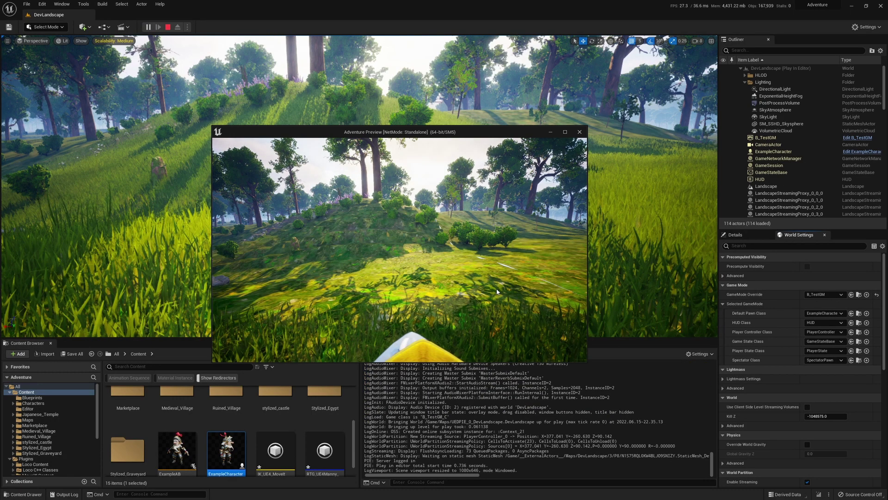
key(Escape)
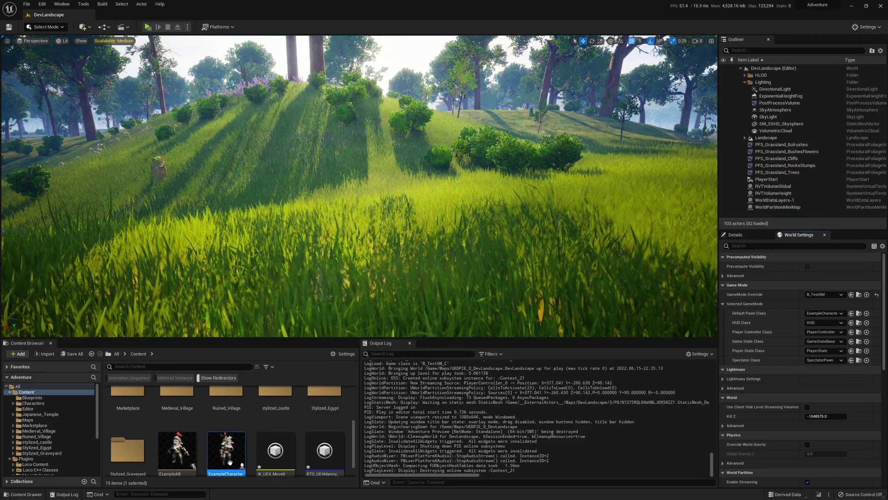
Play-test ExampleCharacter's spring-arm camera, then close its Blueprint editor.
double_click(226, 451)
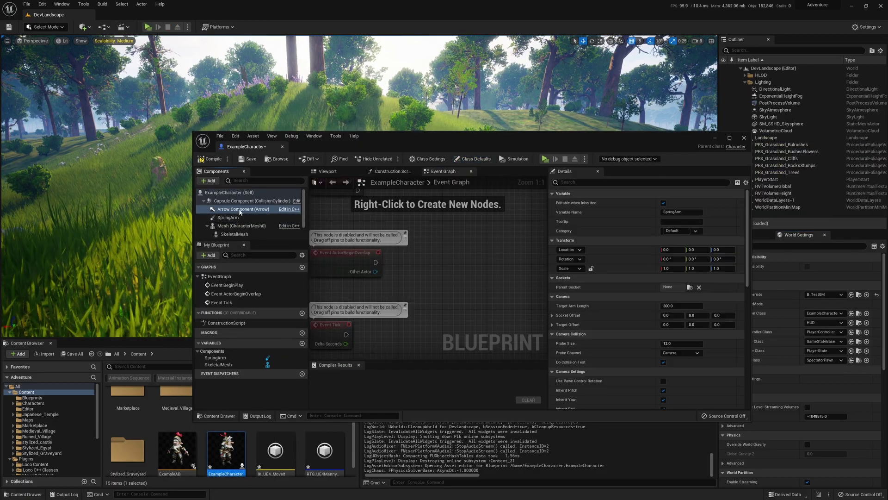
click(545, 158)
click(455, 265)
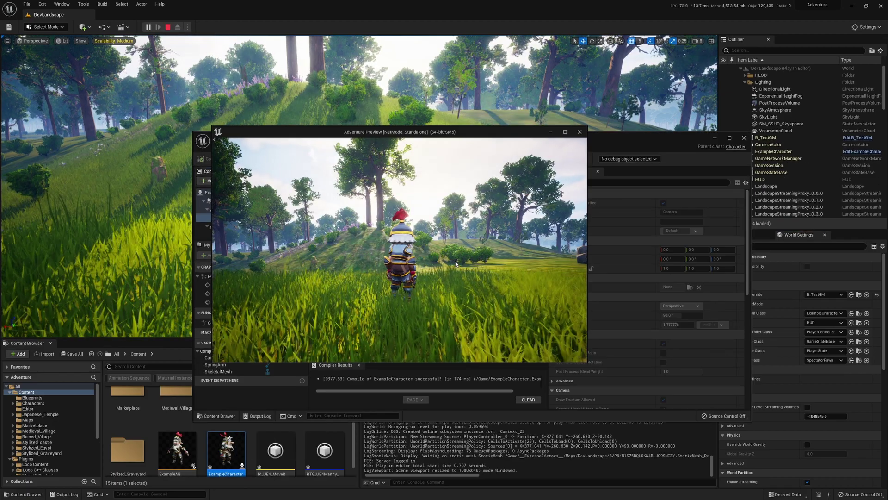
key(Escape)
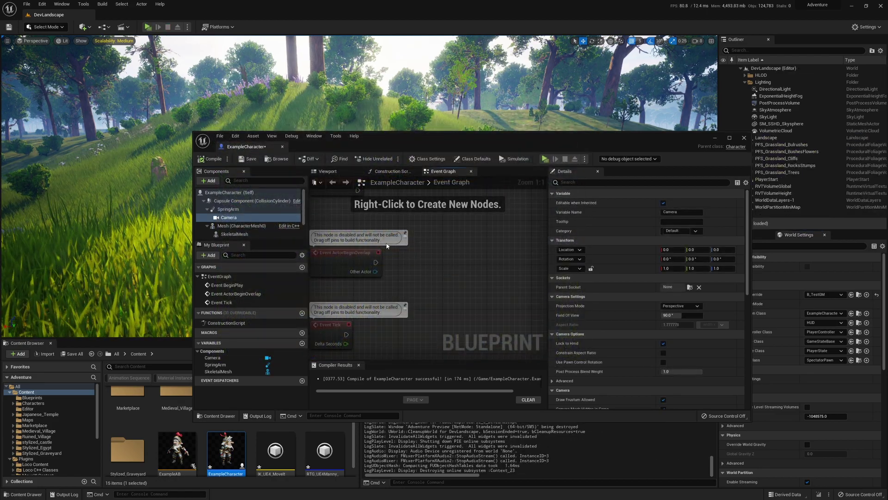
click(283, 146)
scroll(215, 425, down, 1)
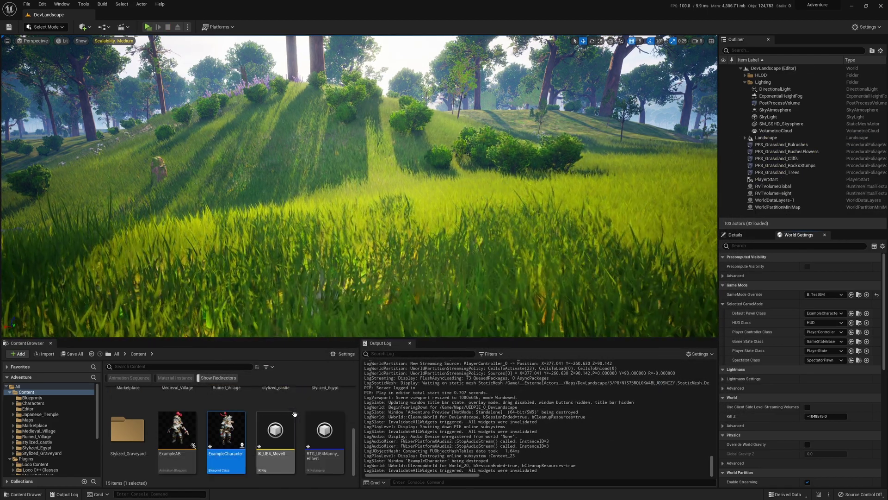
Browse from the ExampleAB animation Blueprint to the MoveIt! Content folder.
click(177, 431)
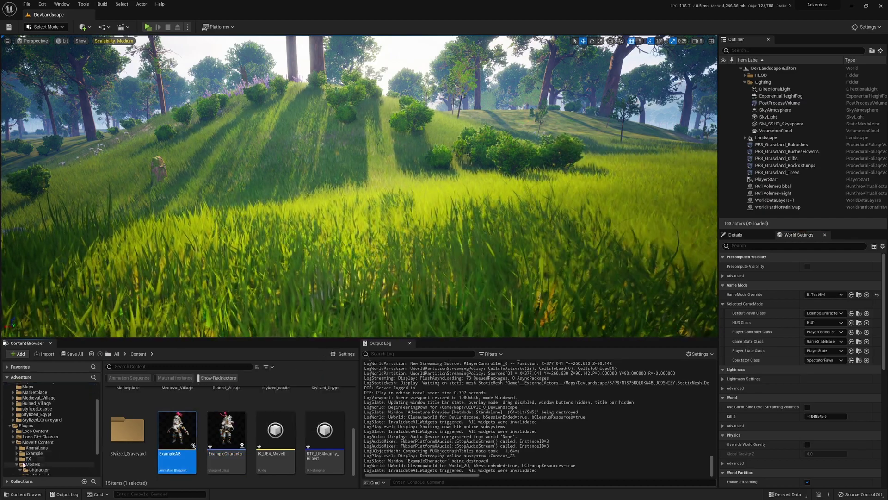
scroll(62, 447, down, 5)
scroll(45, 421, up, 1)
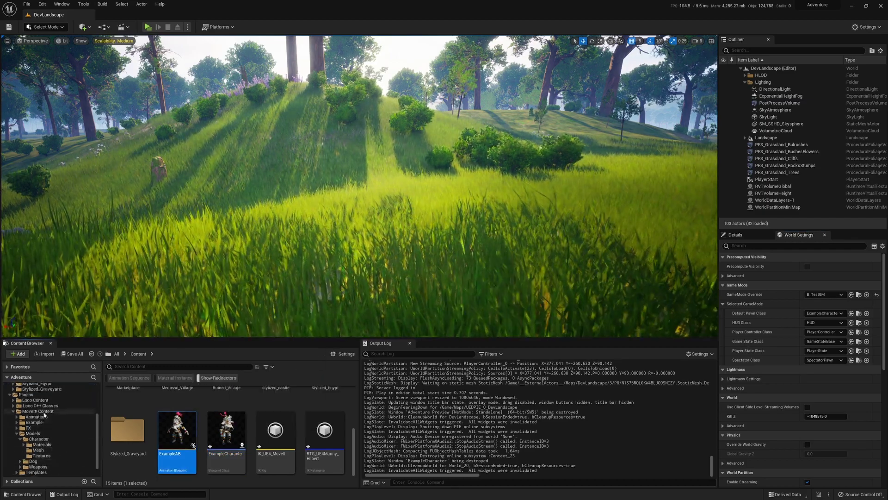
click(37, 411)
scroll(71, 410, up, 5)
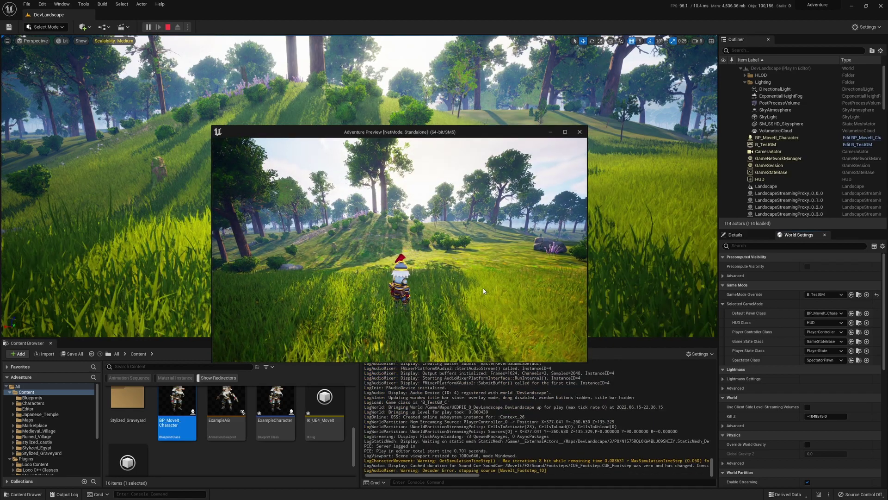
Run the knight forward through the grass with W, then stop the play session.
key(w)
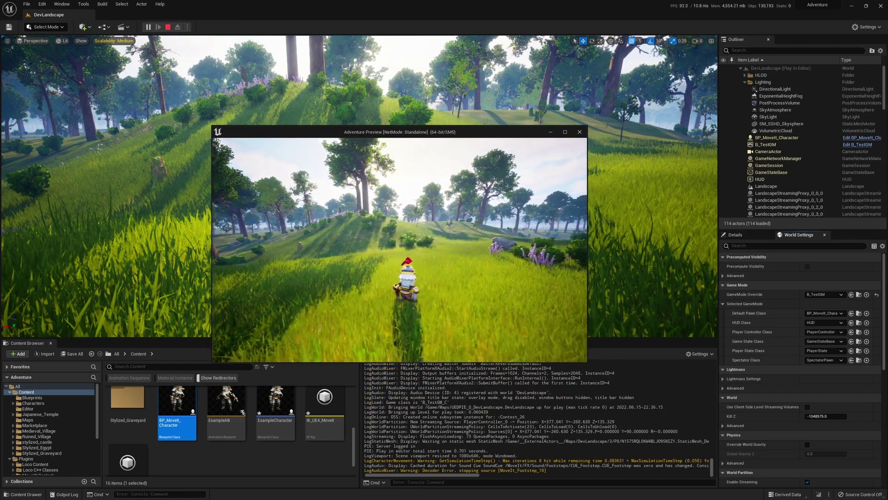
key(w)
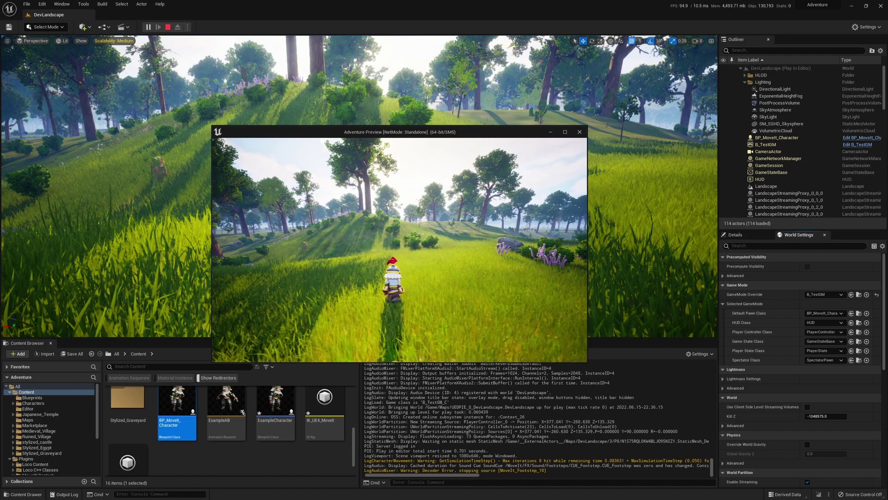
key(w)
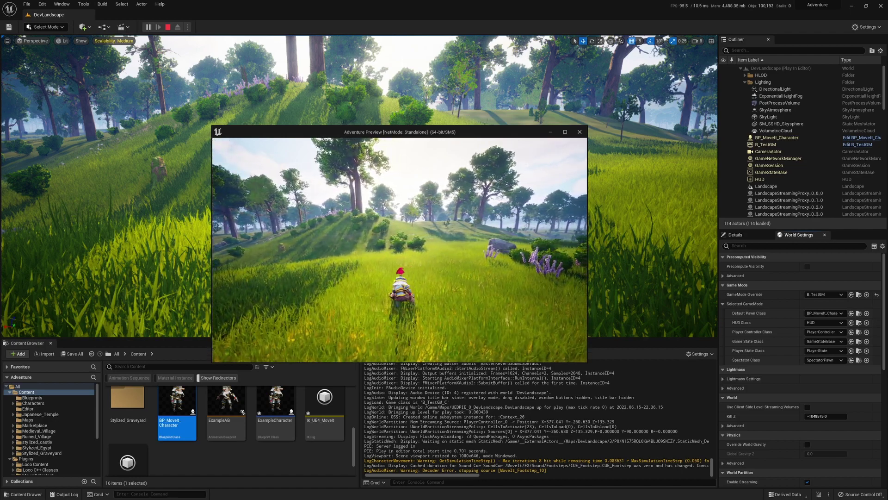
key(w)
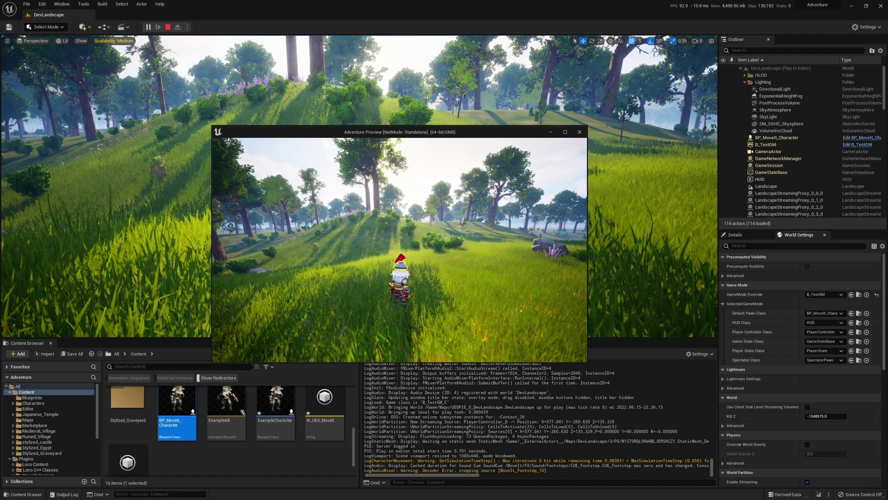
key(w)
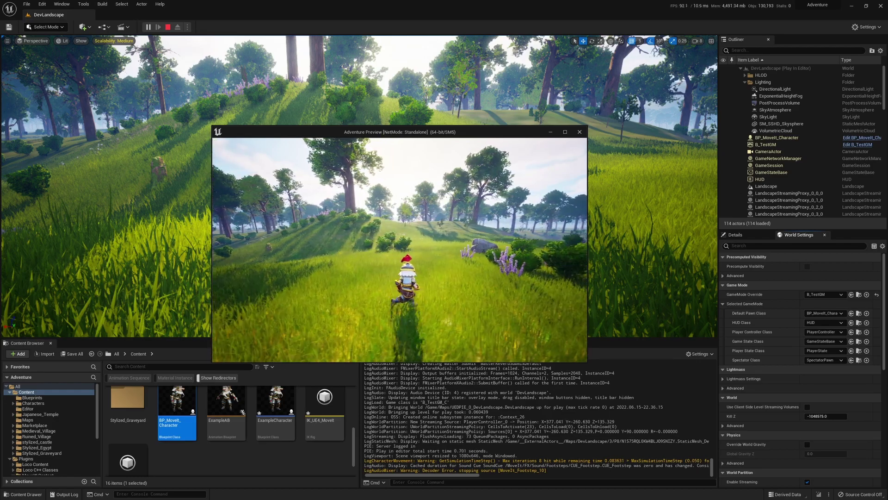
key(Escape)
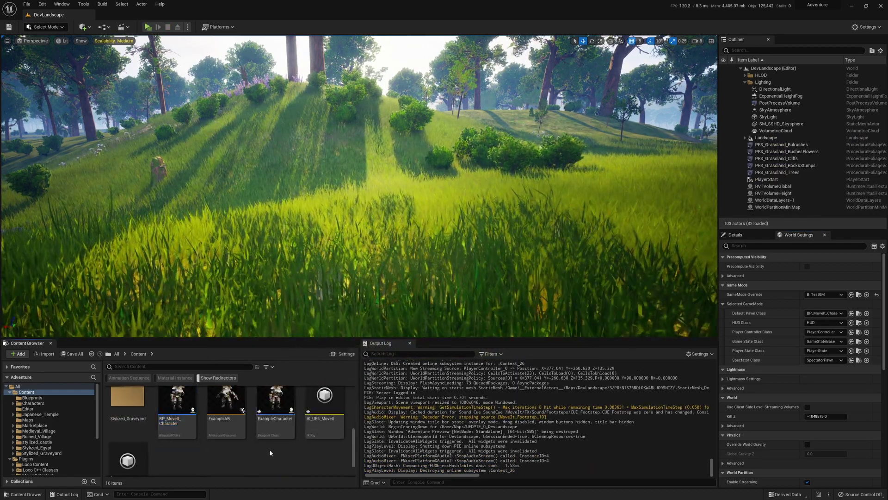
Open the BP_MoveIt_Character Blueprint from the content browser.
click(269, 449)
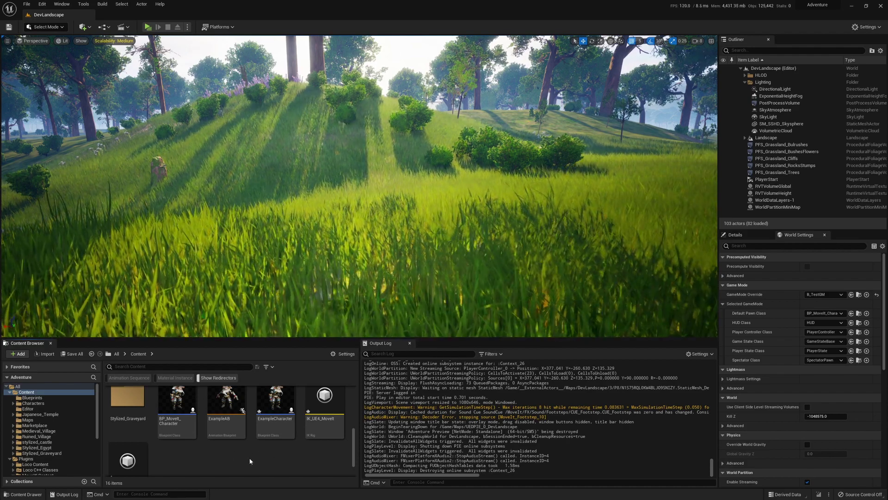
mouse_move(194, 436)
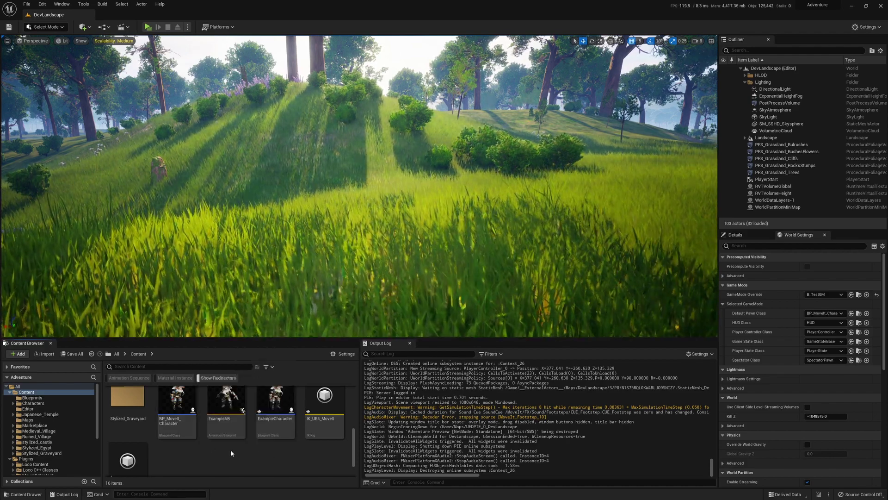
click(185, 428)
key(Return)
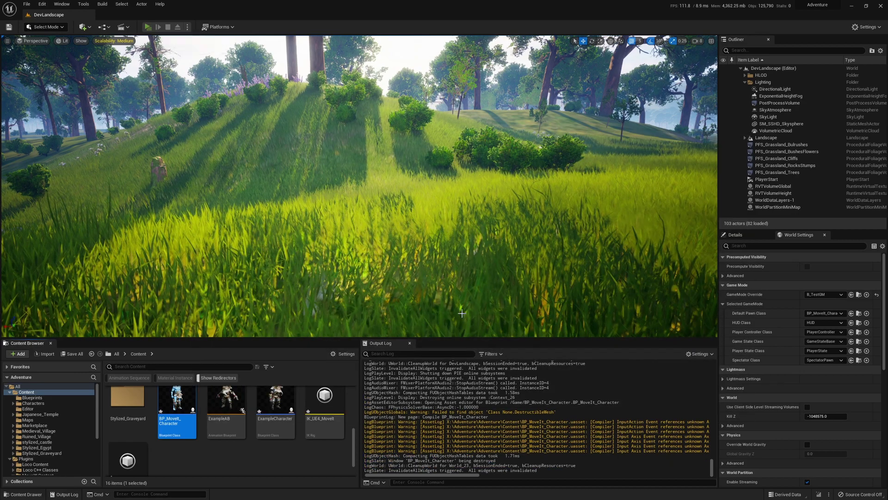
Start a preview play session with Alt+P and run the character forward with W.
key(alt+p)
key(w)
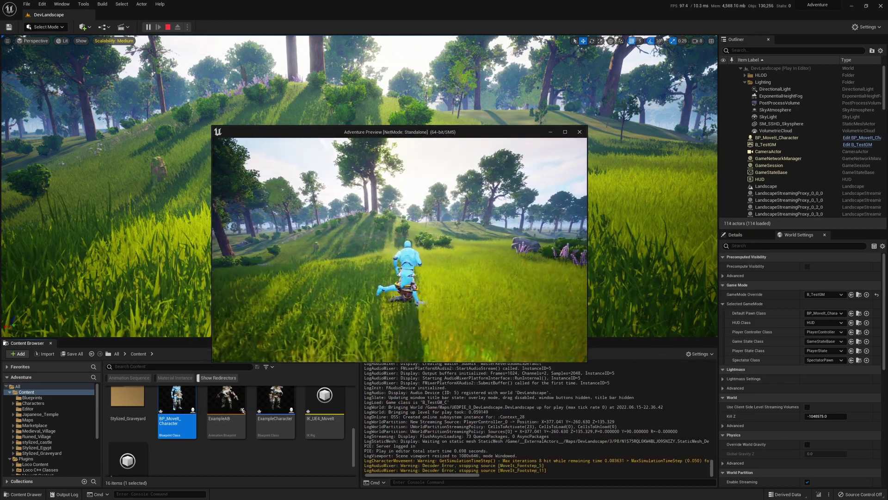
key(w)
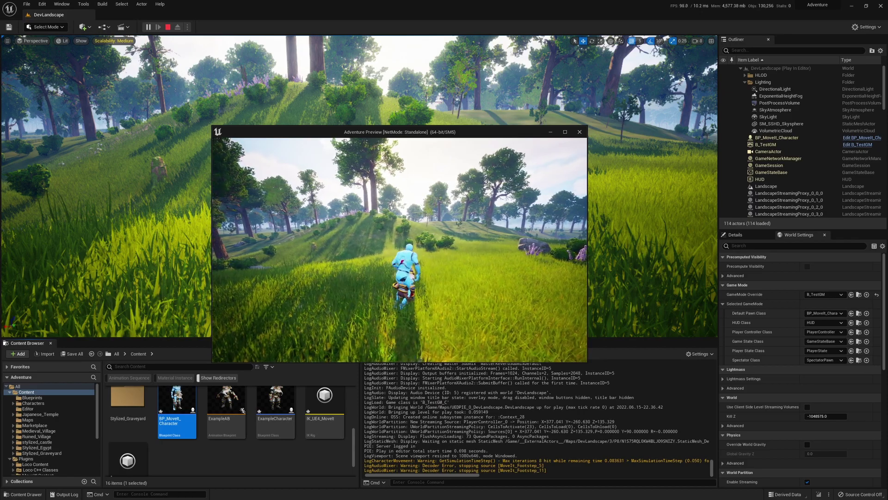
key(w)
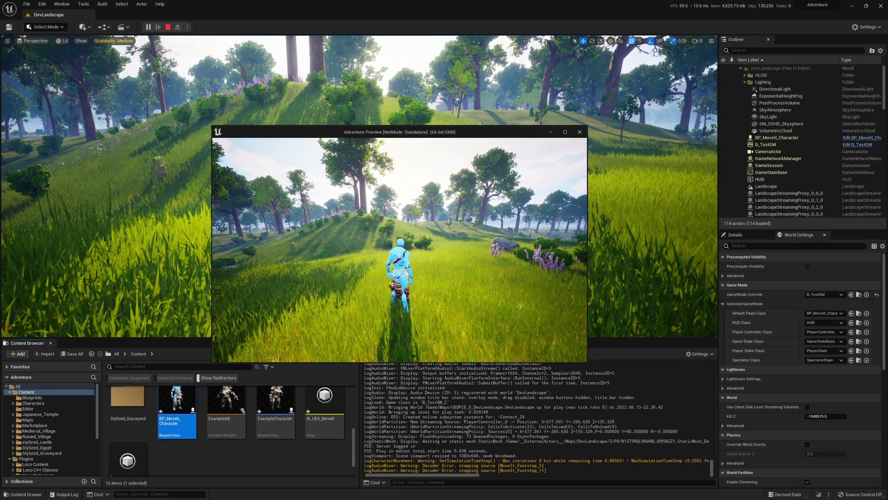